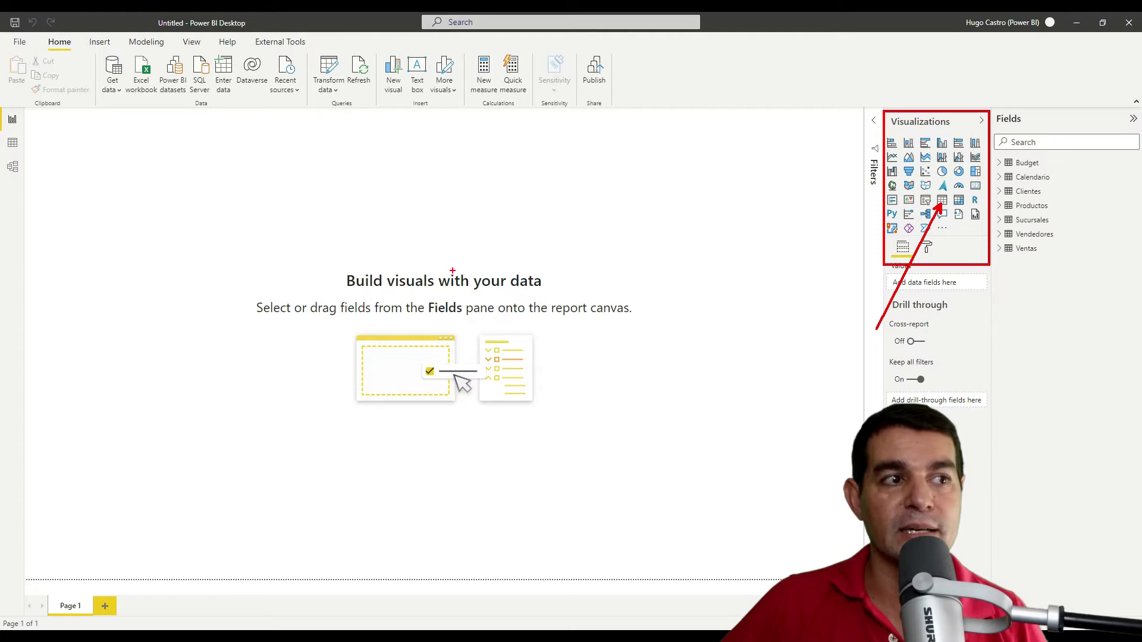
mouse_move(294, 264)
left_mouse_down()
mouse_move(746, 512)
mouse_move(744, 529)
left_mouse_up()
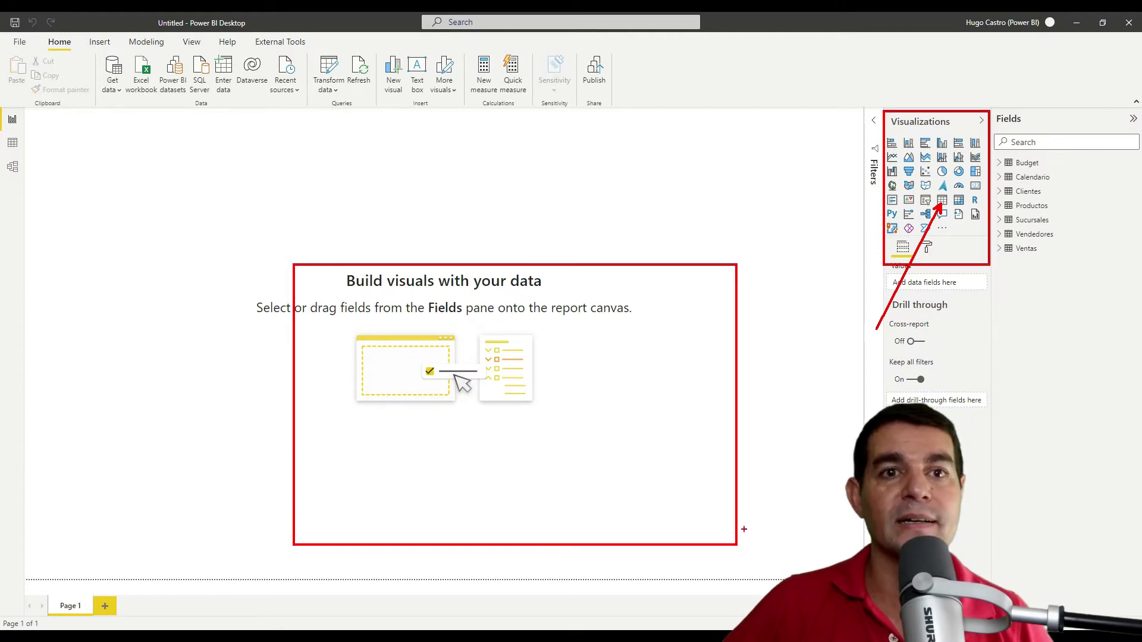
left_click_drag(1031, 153, 1045, 160)
mouse_move(1032, 245)
left_mouse_down()
mouse_move(611, 451)
mouse_move(605, 429)
left_mouse_up()
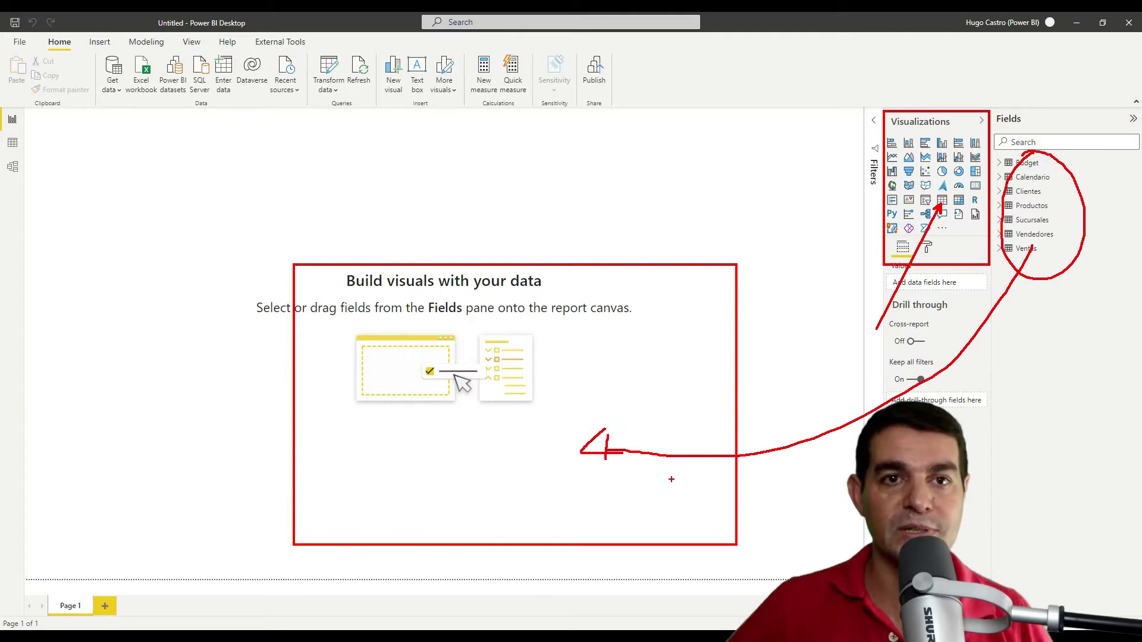
key("Escape")
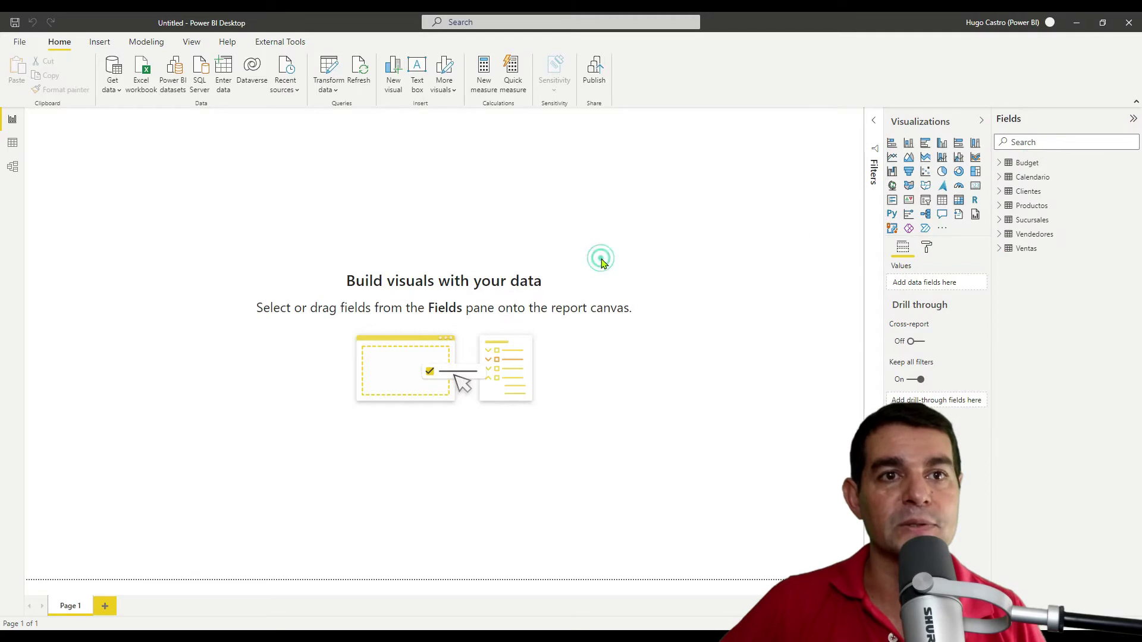
Step: Insert an empty table visual, enlarge and reposition it on the canvas, and collapse the Filters pane
left_click(944, 205)
left_click_drag(128, 129, 157, 146)
left_click_drag(237, 179, 425, 270)
left_click_drag(485, 409, 742, 501)
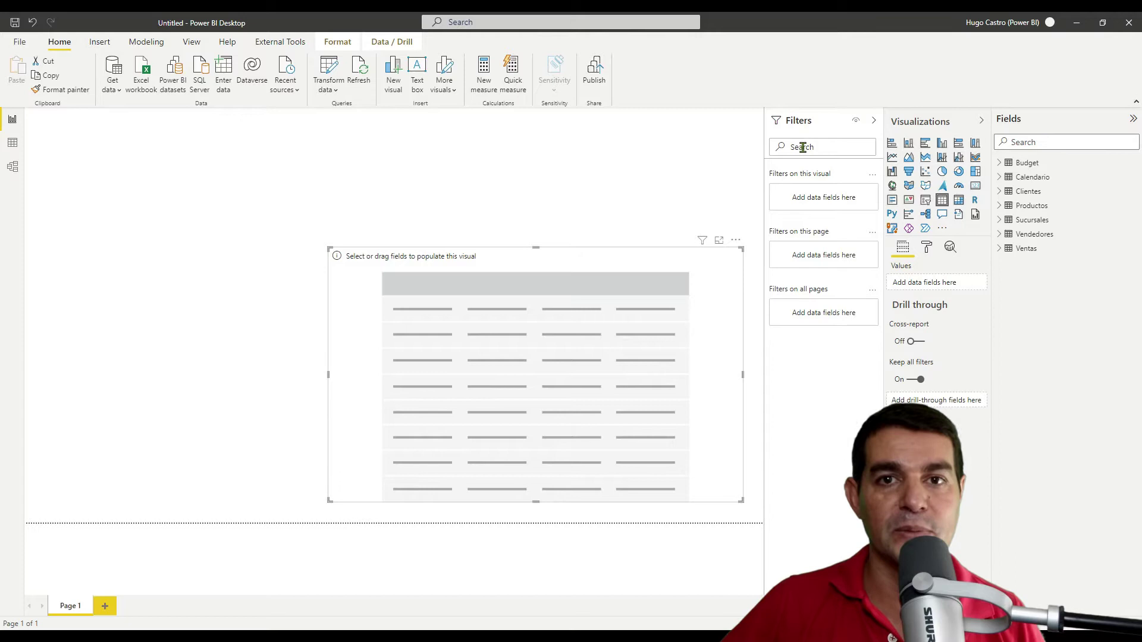
left_click(874, 122)
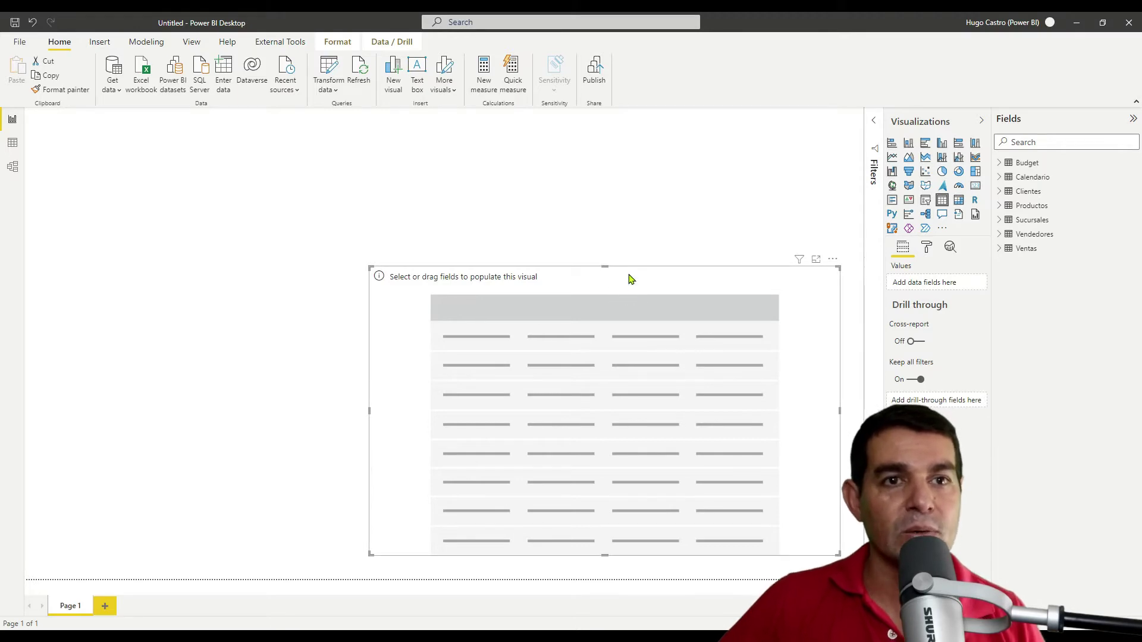
Step: Add the Sucursal field from the Sucursales table to the table visual, remove it, and add it again
left_click(999, 221)
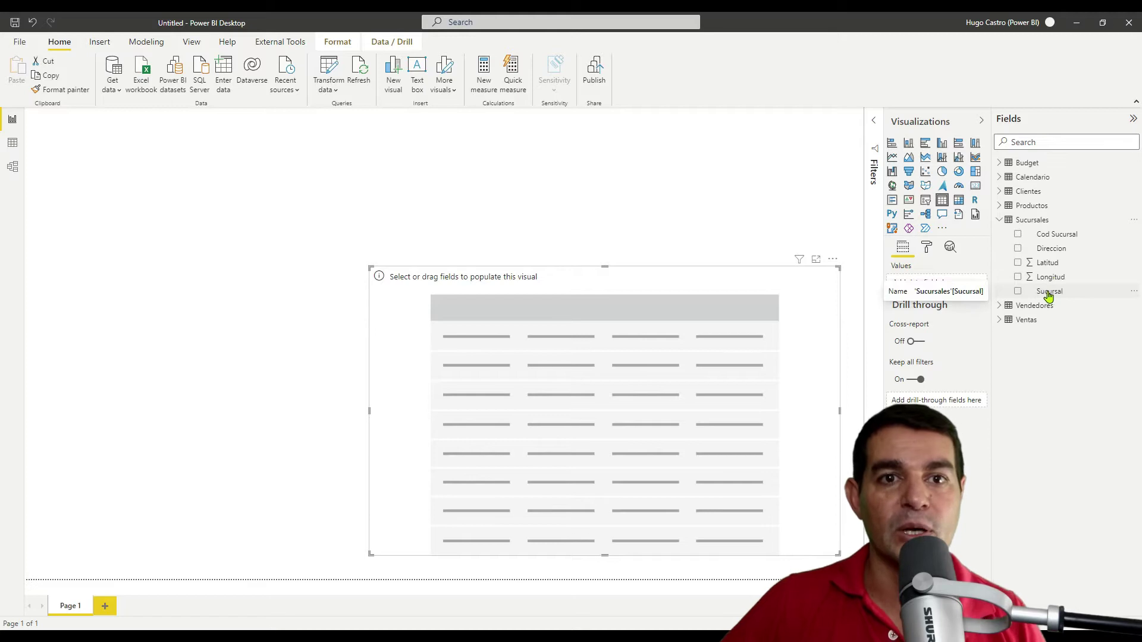
left_click_drag(1051, 295, 699, 377)
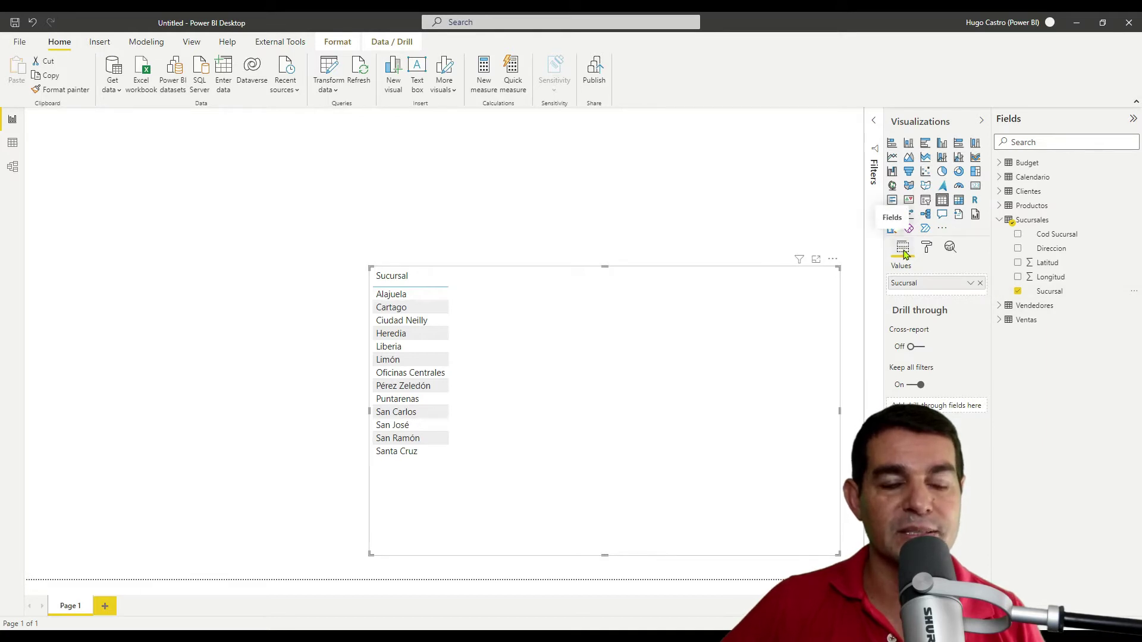
left_click(979, 283)
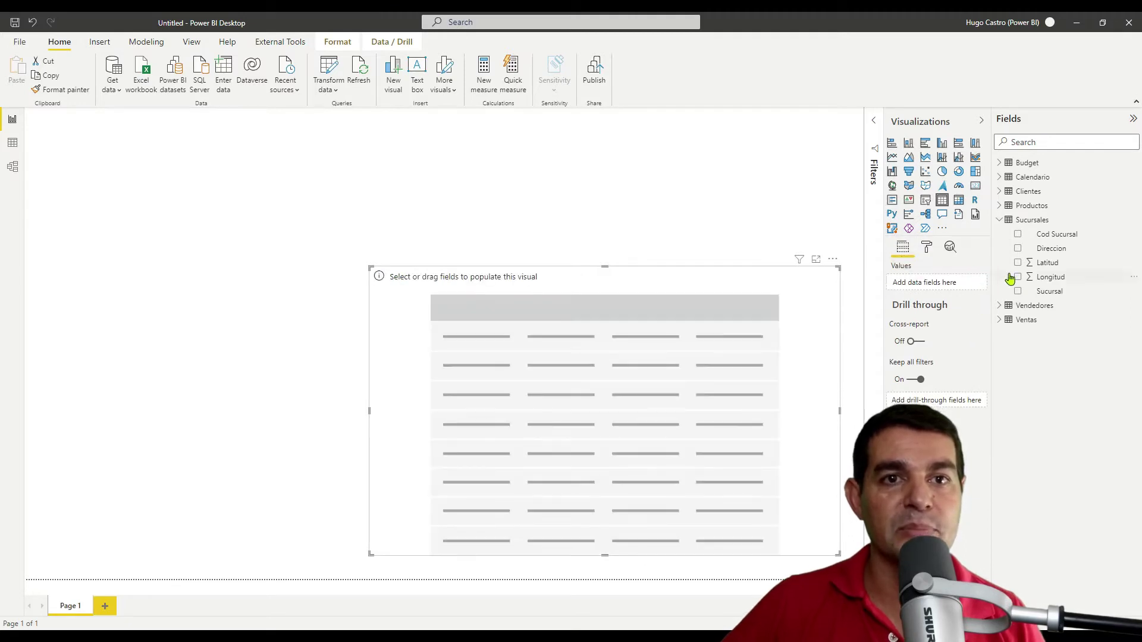
left_click(1017, 292)
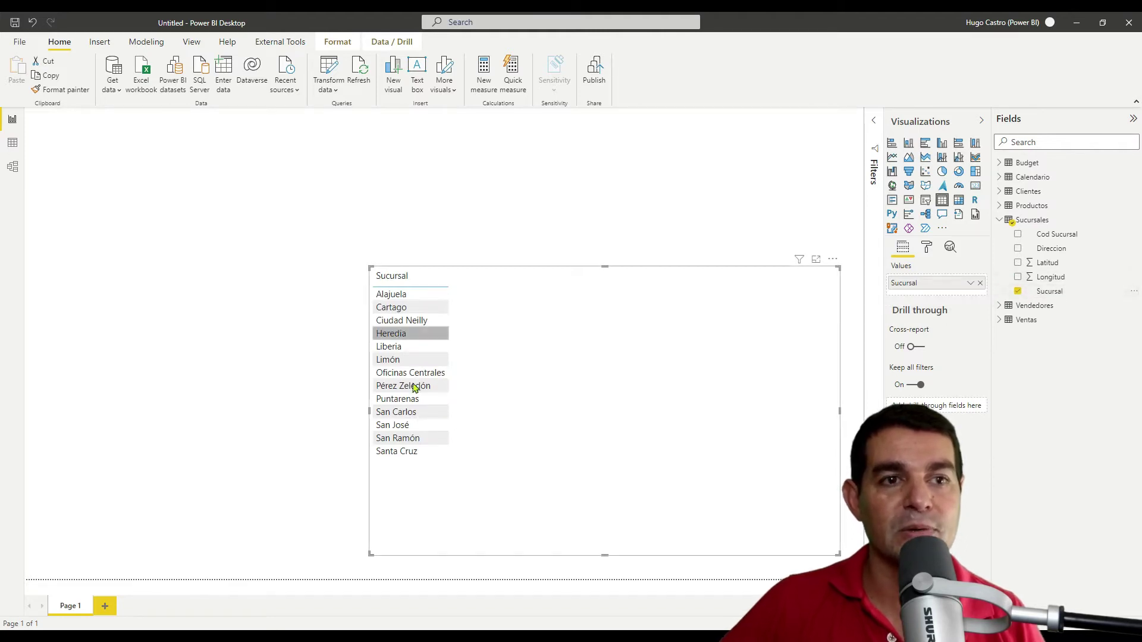
Step: Remove the Sucursal field from the table visual and delete the empty visual from the page
left_click(981, 283)
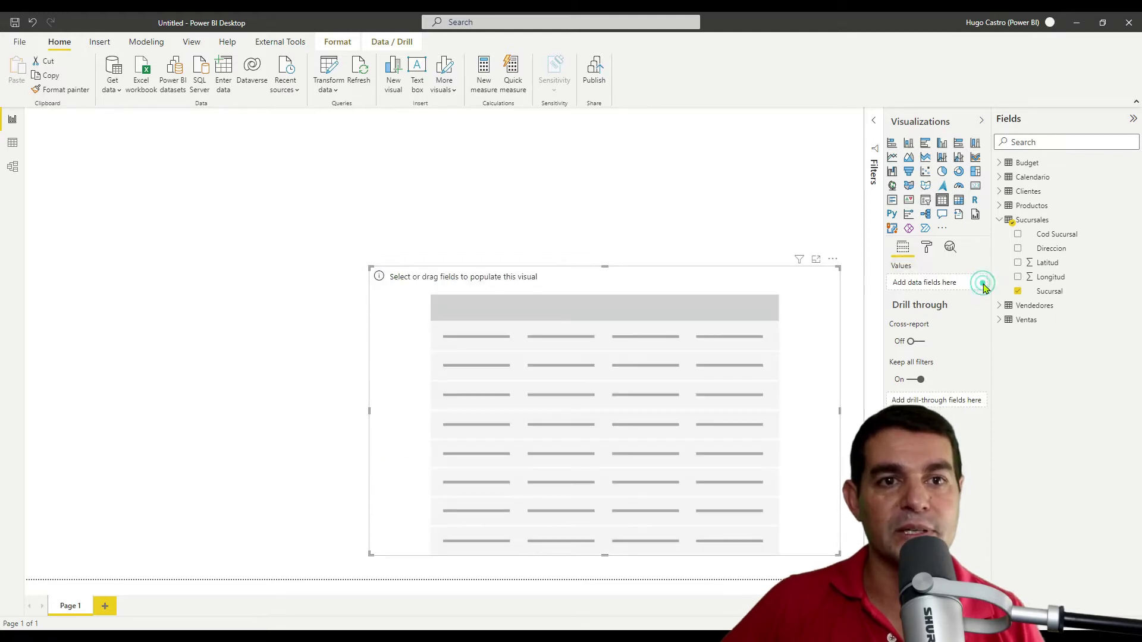
left_click(834, 260)
left_click(863, 273)
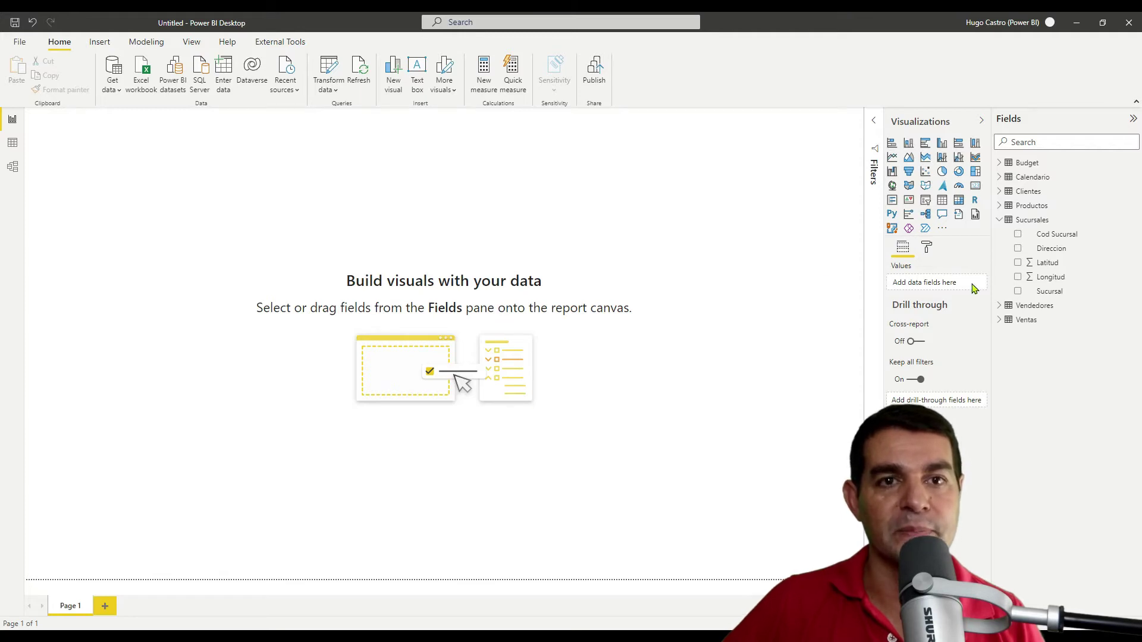
Step: Create a table visual of the Sucursal field on the blank canvas, enlarge it, and place it in the canvas's lower right area
left_click_drag(1049, 296, 660, 309)
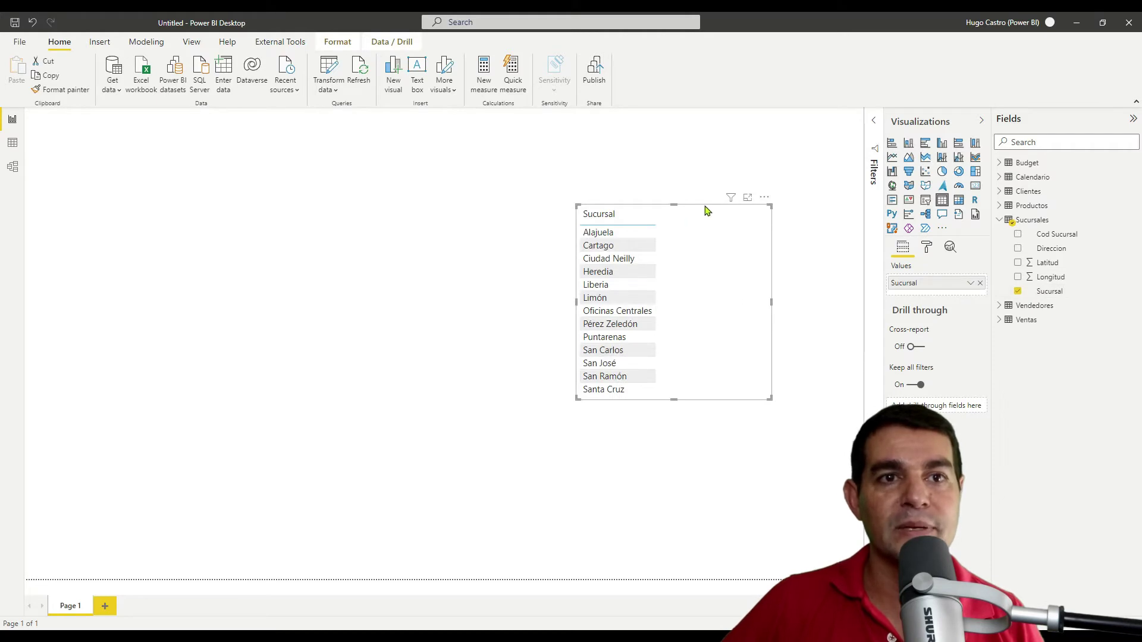
left_click(720, 215)
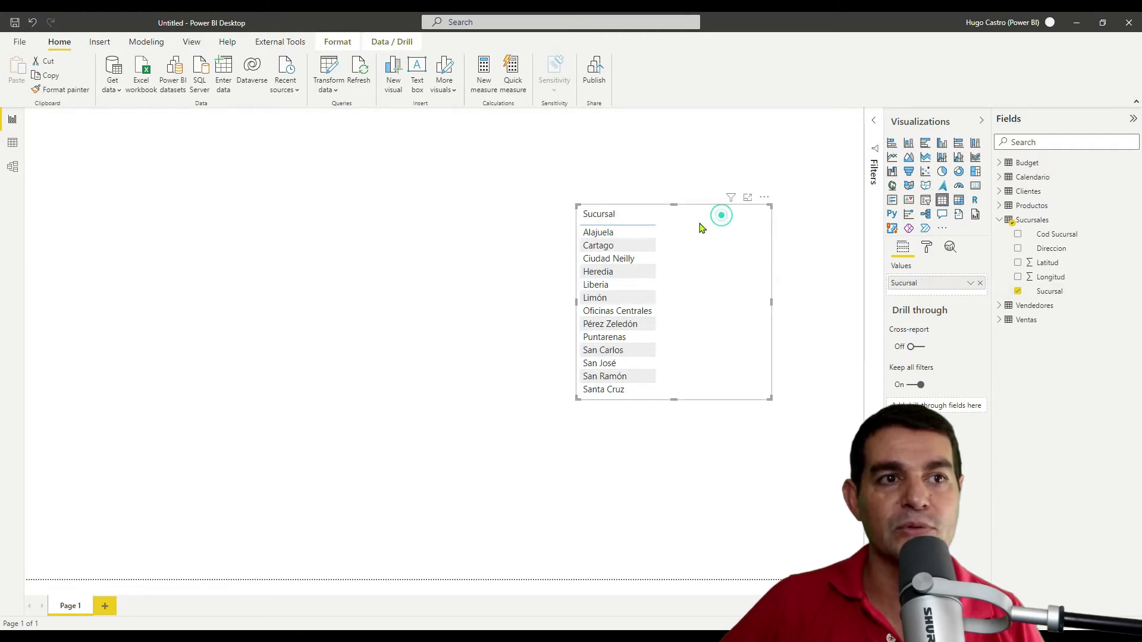
left_click_drag(768, 202, 569, 235)
left_click_drag(572, 434, 826, 461)
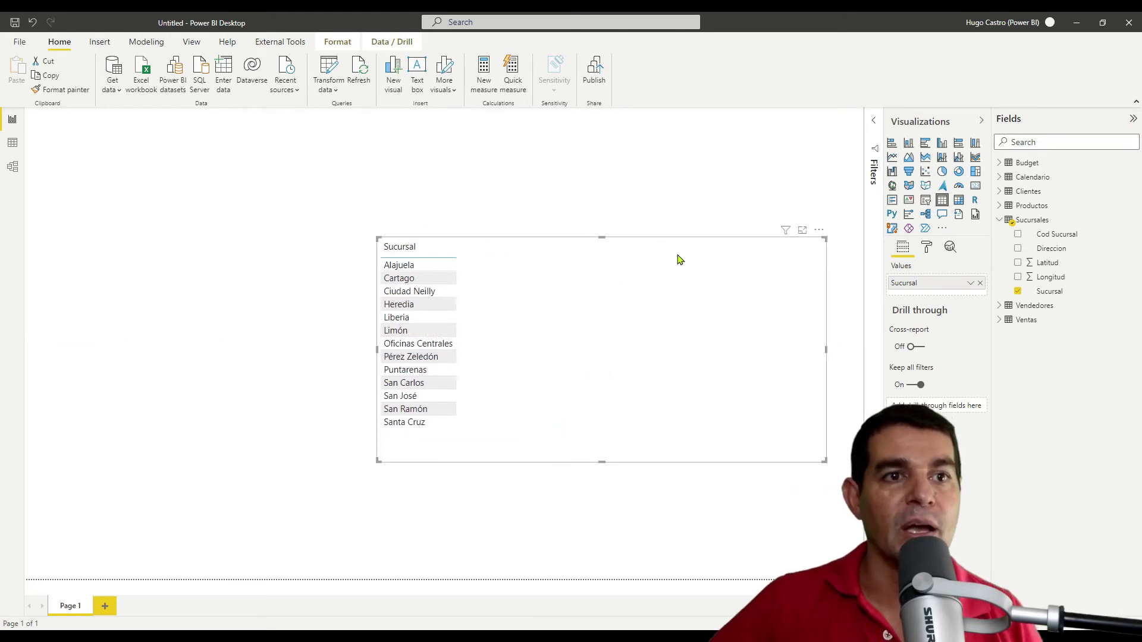
left_click(656, 249)
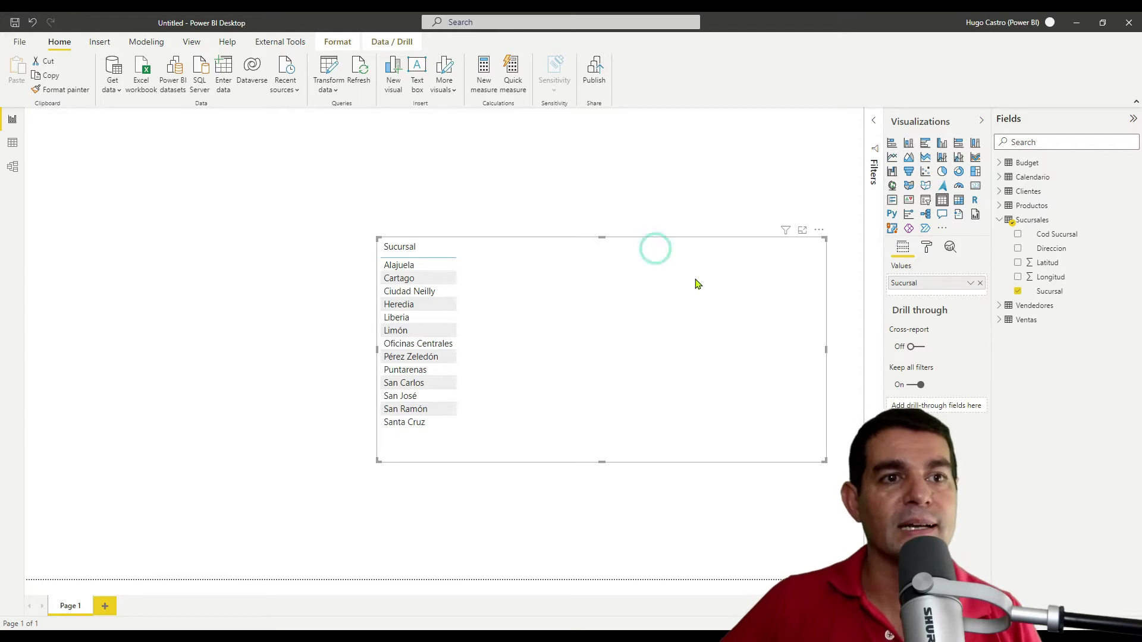
left_click_drag(814, 234, 851, 302)
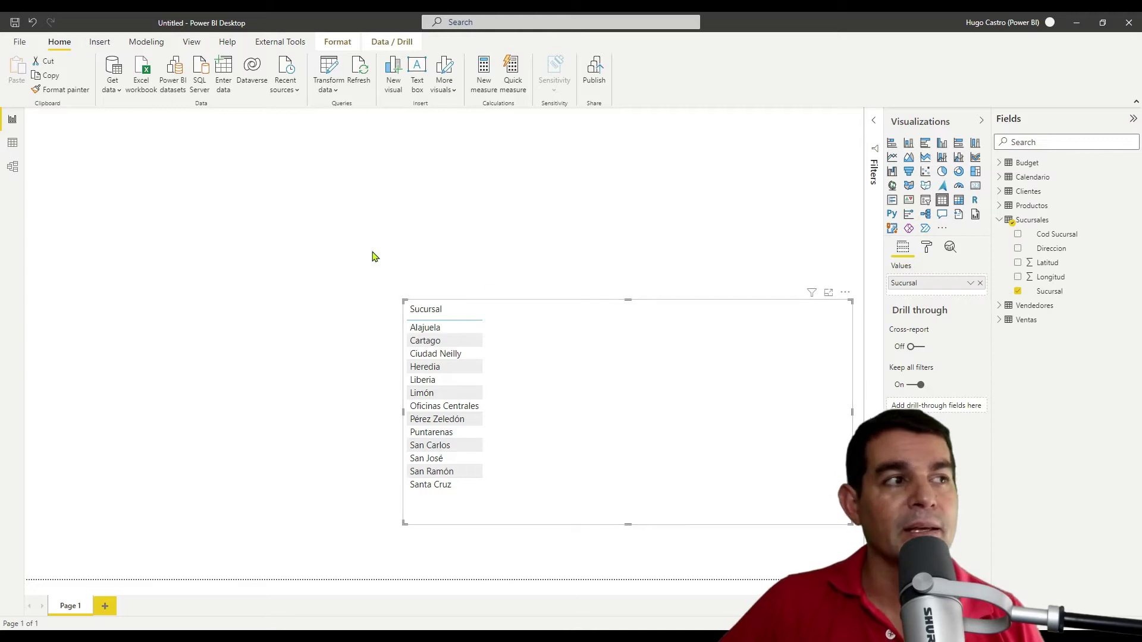
Step: Examine the Monto Colones column of the Ventas table in the data view and return to the report
left_click(13, 145)
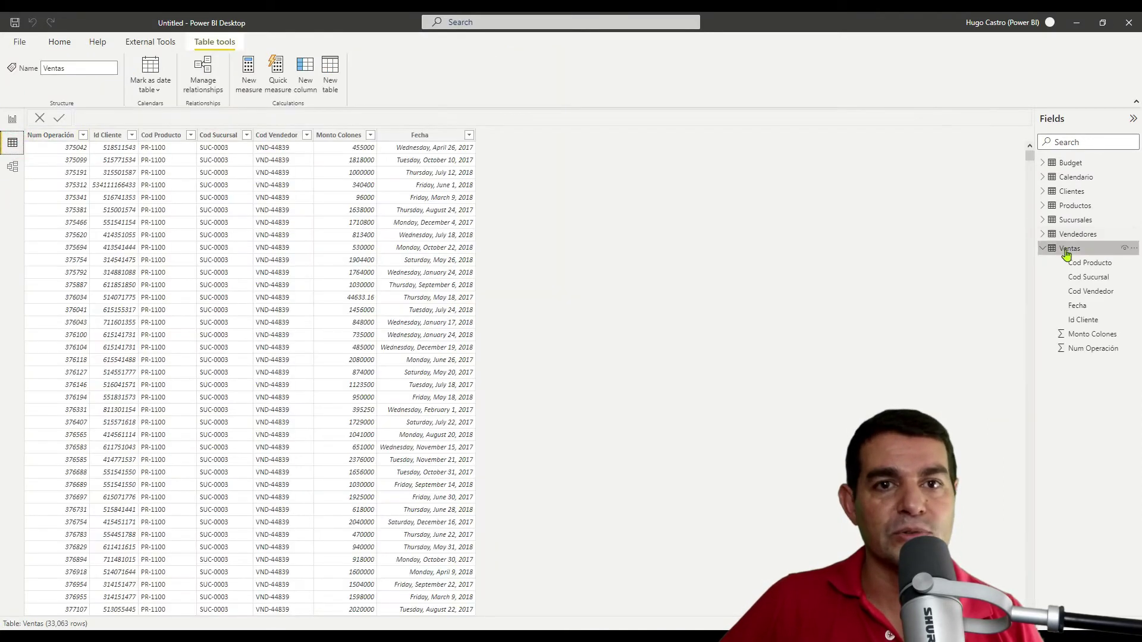
left_click(1091, 333)
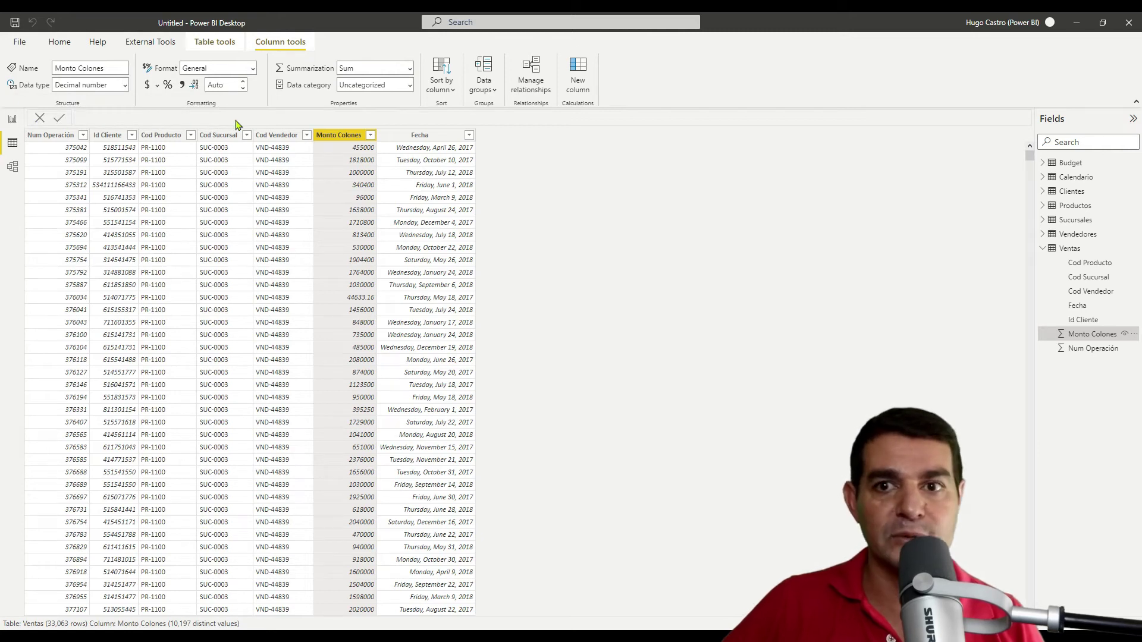
left_click(13, 119)
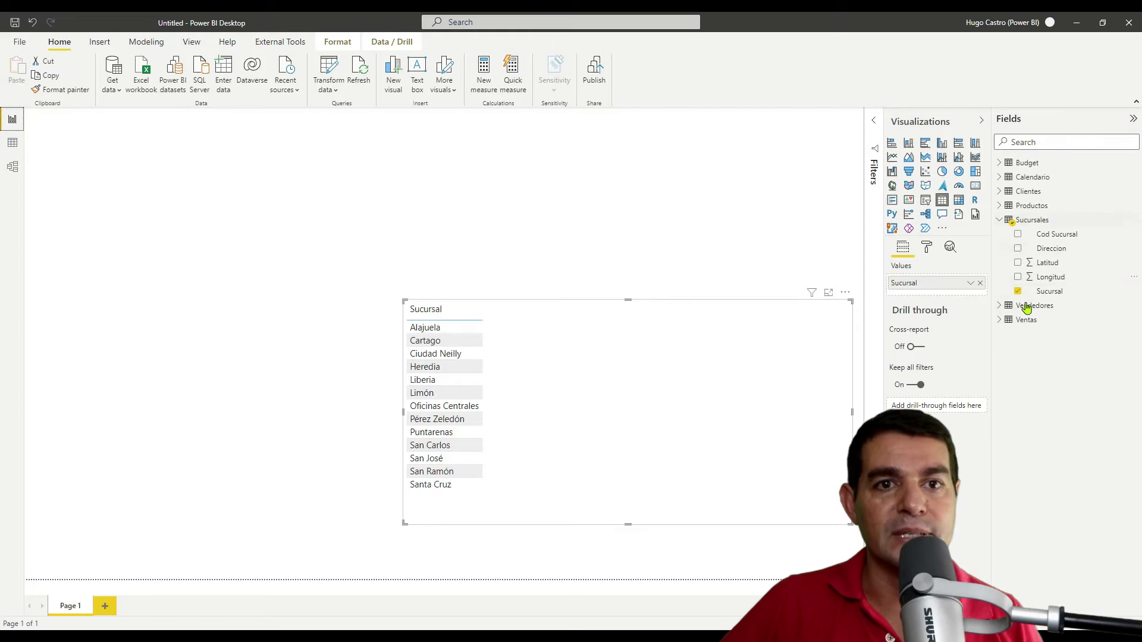
Step: Add the Monto Colones field from the Ventas table to the Sucursal table visual
left_click(1000, 321)
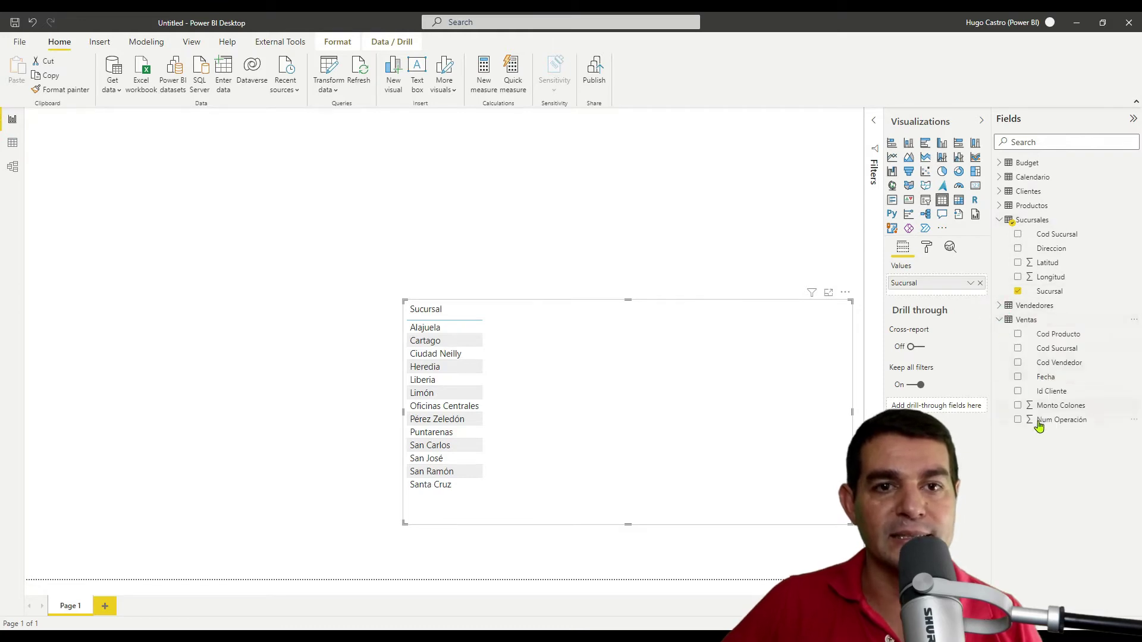
left_click(1000, 220)
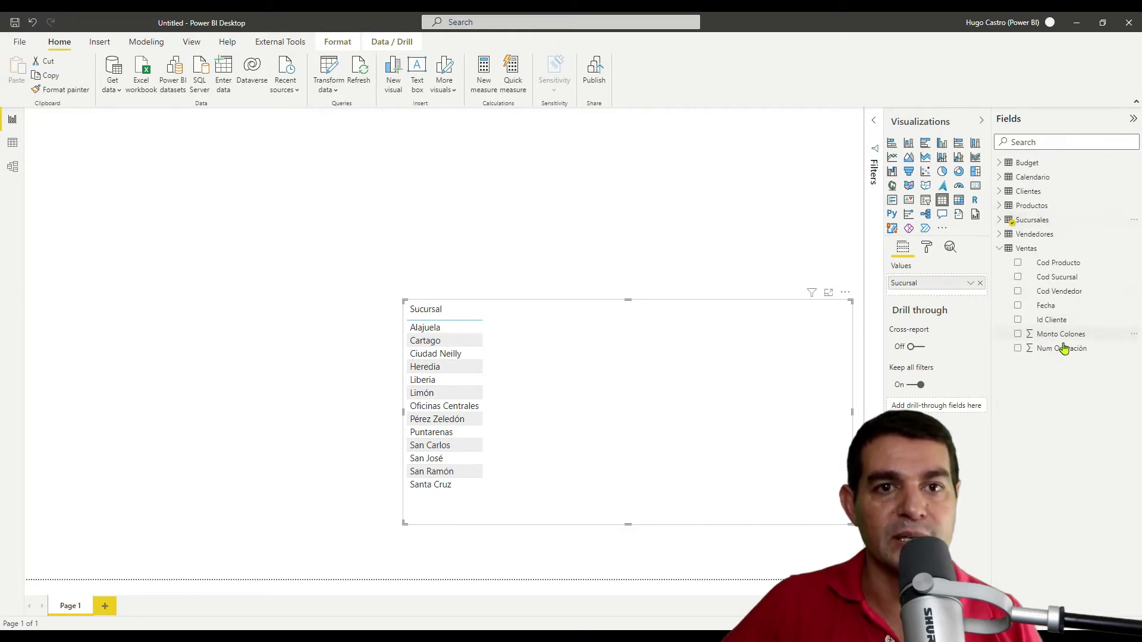
left_click_drag(1054, 334, 726, 389)
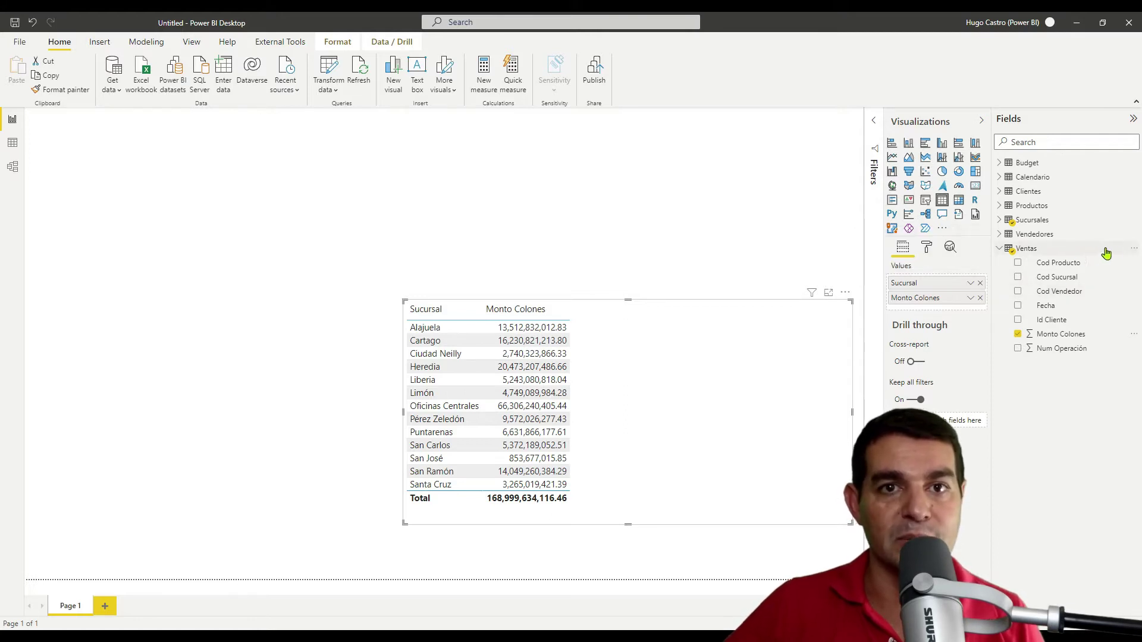
Step: Select the Ventas table among the model's tables
left_click(1133, 248)
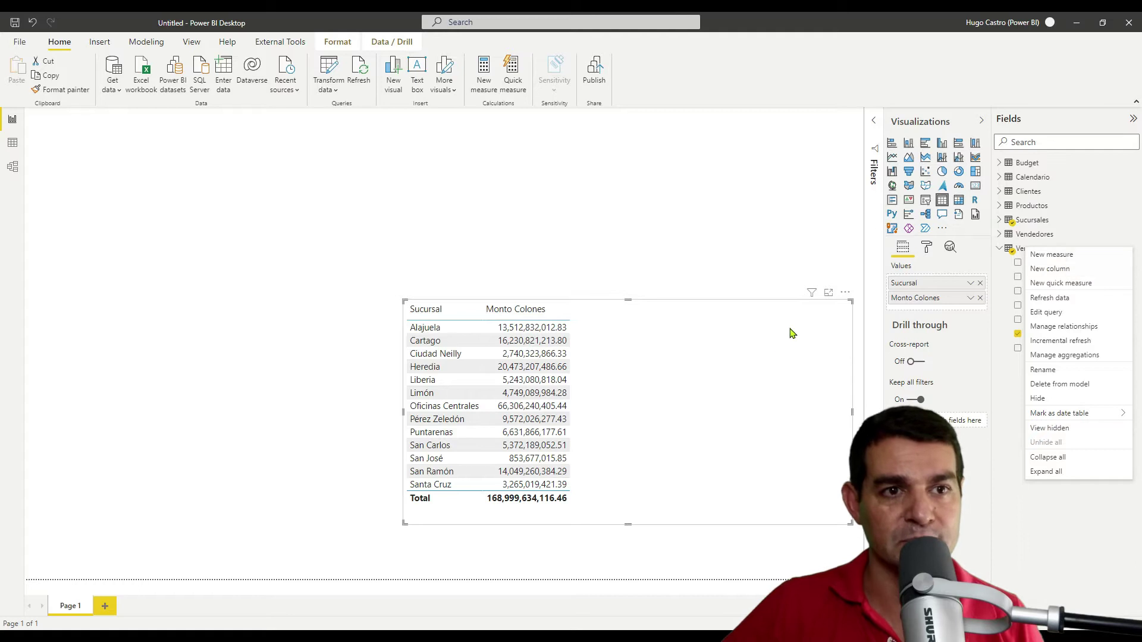
left_click(772, 343)
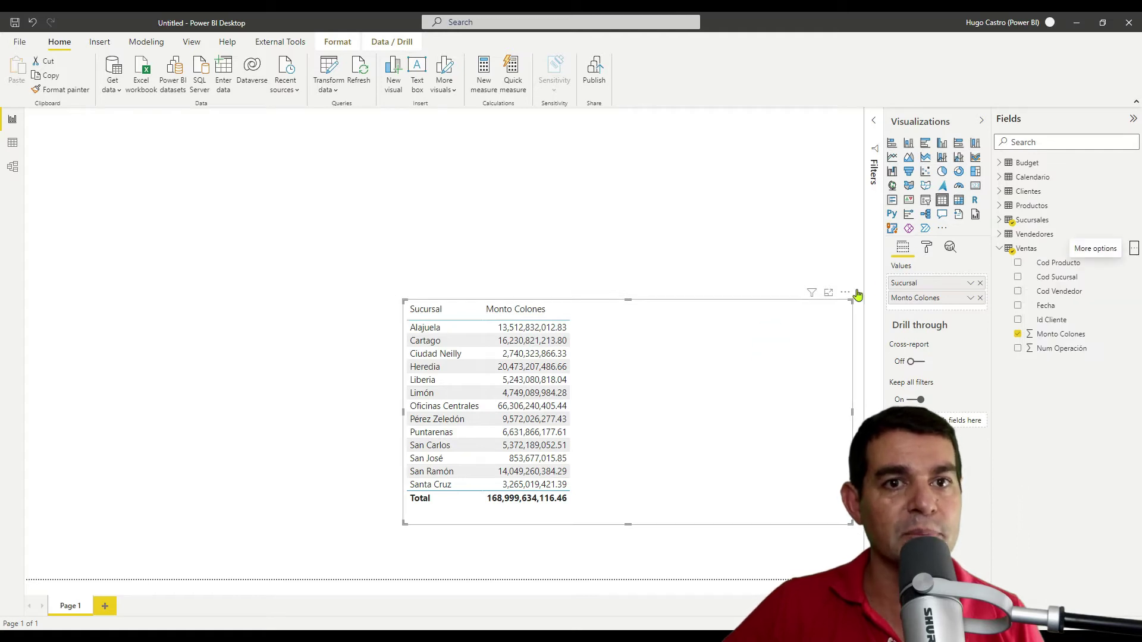
left_click(1042, 249)
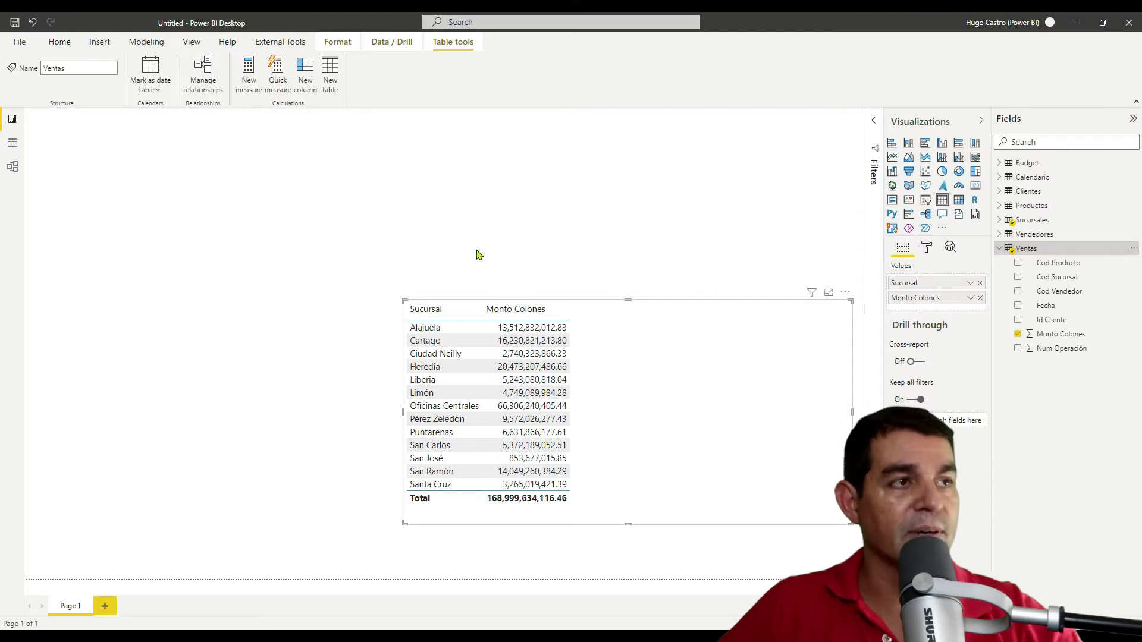
left_click_drag(419, 33, 527, 83)
left_click_drag(458, 49, 471, 148)
mouse_move(232, 52)
left_mouse_down()
mouse_move(266, 111)
mouse_move(250, 251)
left_mouse_up()
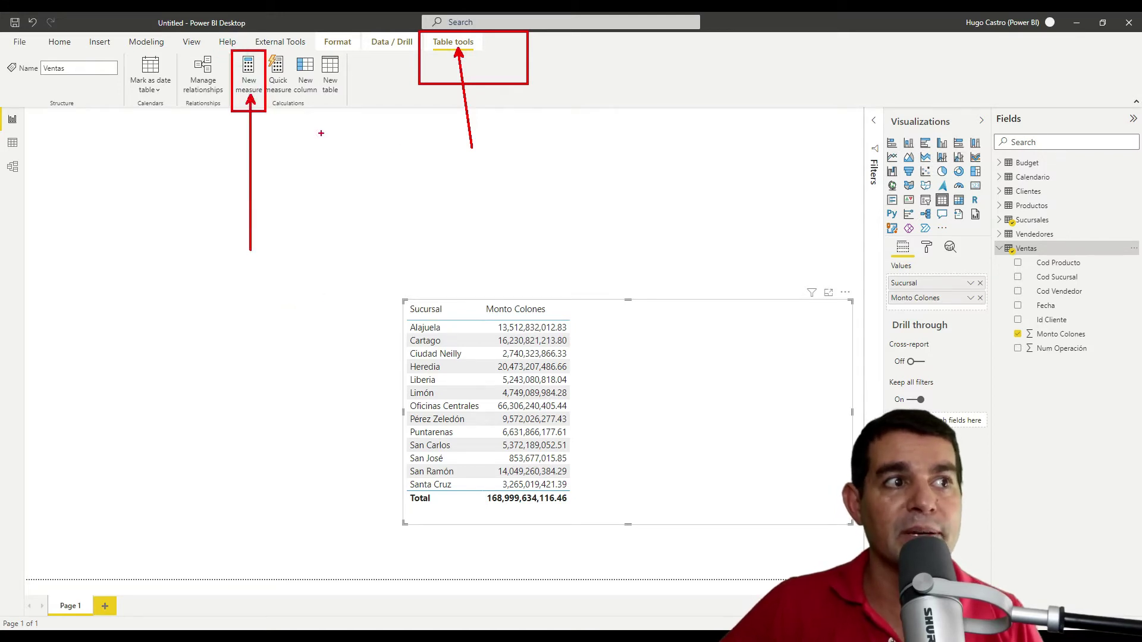
key("Escape")
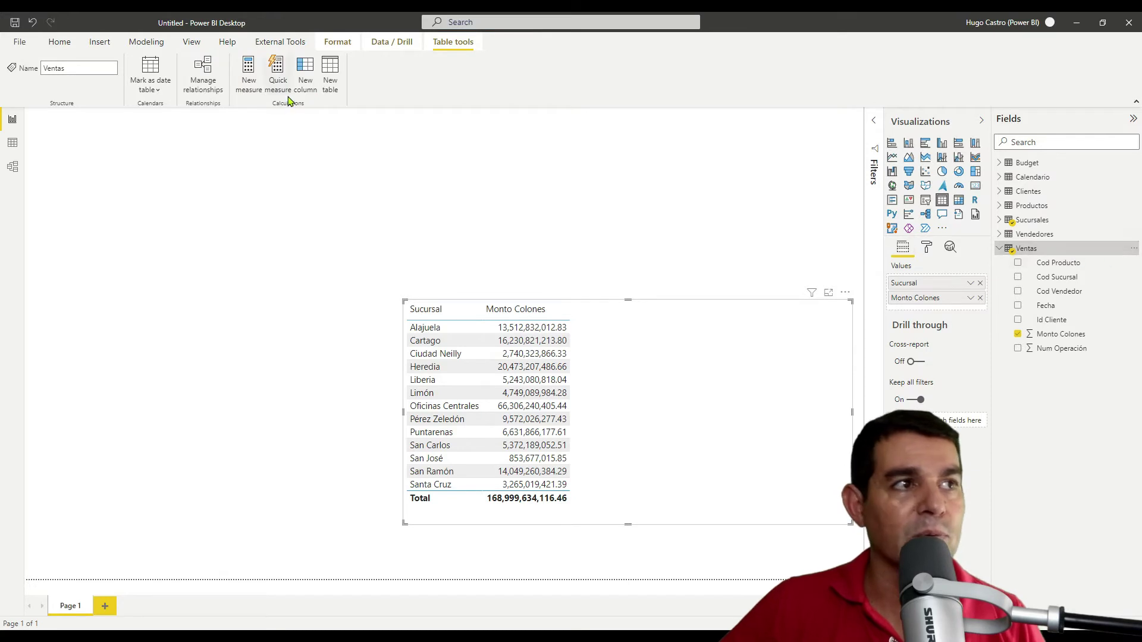
Step: Create a new measure in the Ventas table, enlarge its formula text, and name the measure Ventas
left_click(248, 76)
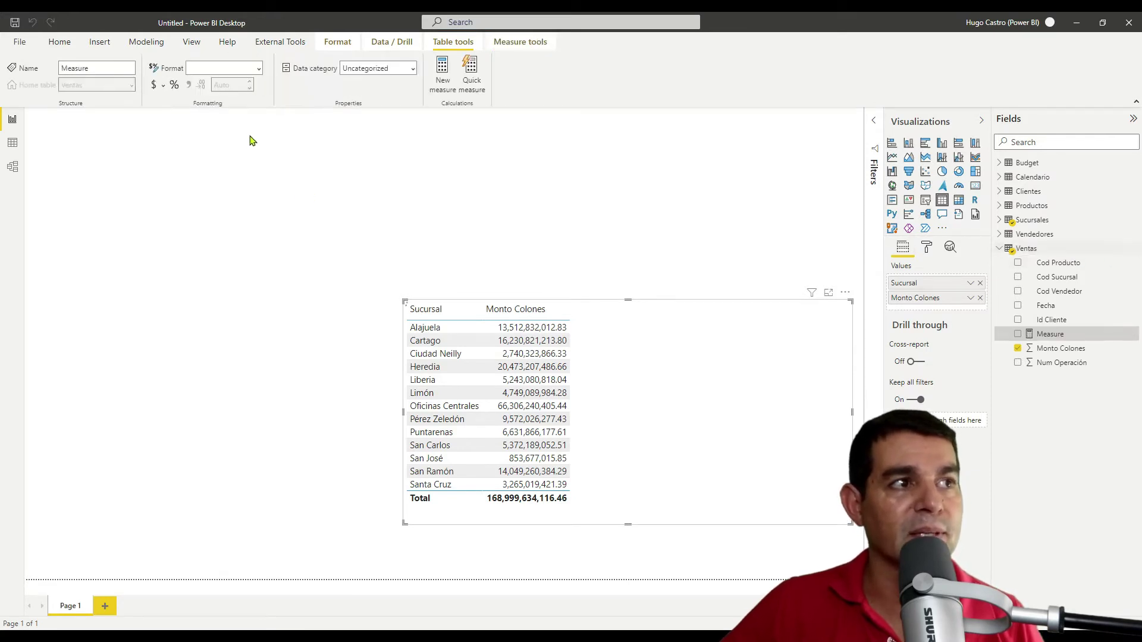
left_click(147, 119)
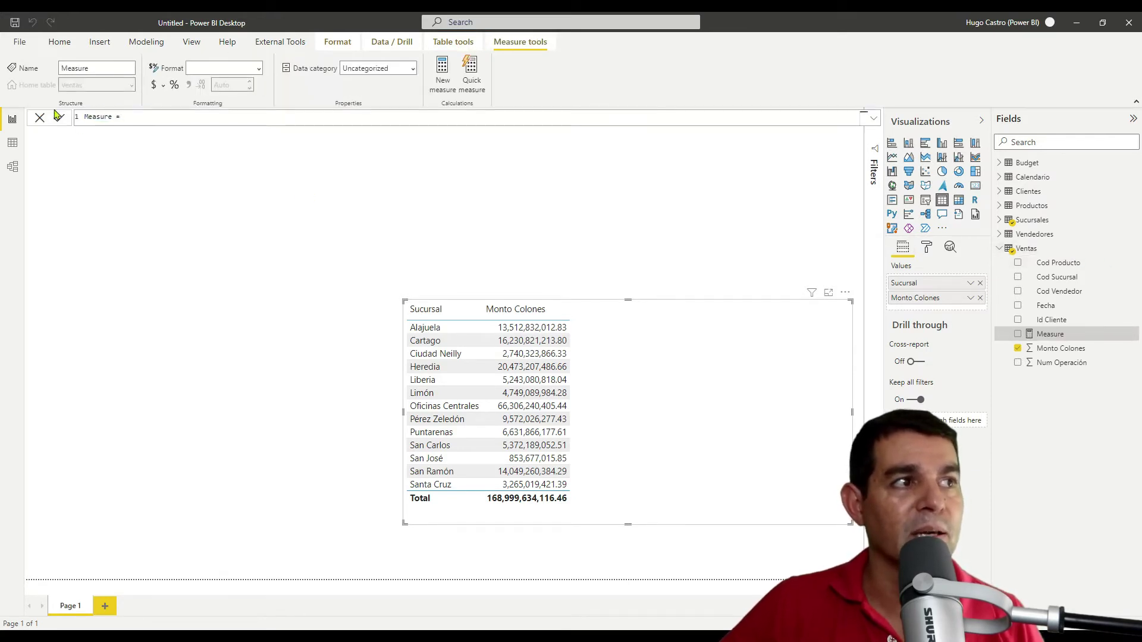
left_click_drag(132, 117, 50, 121)
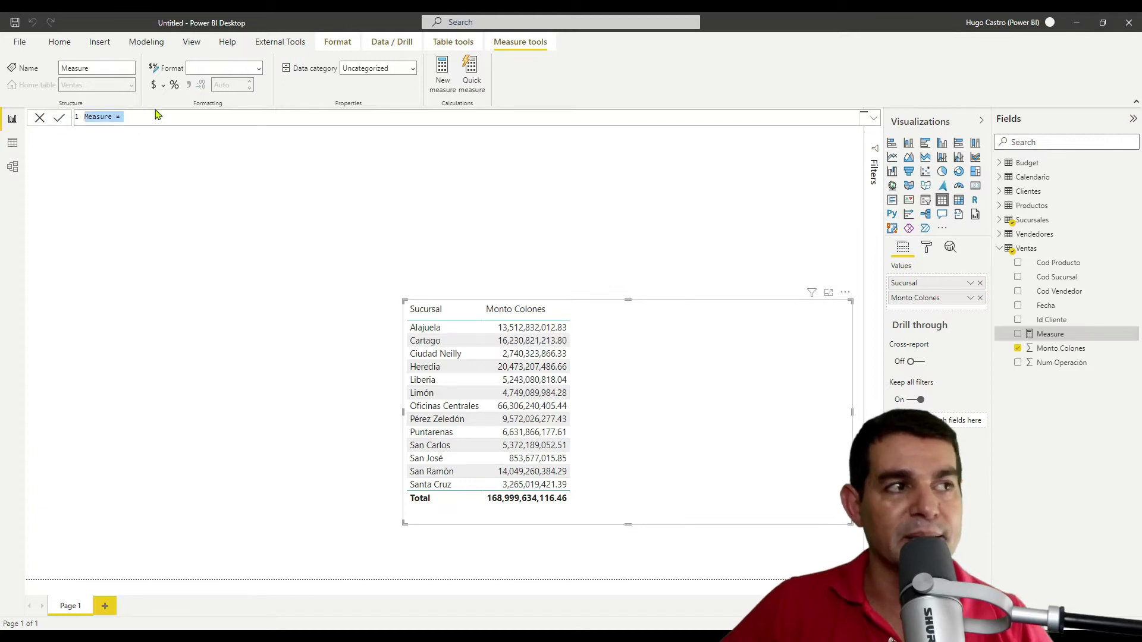
scroll(149, 122, "up", 5)
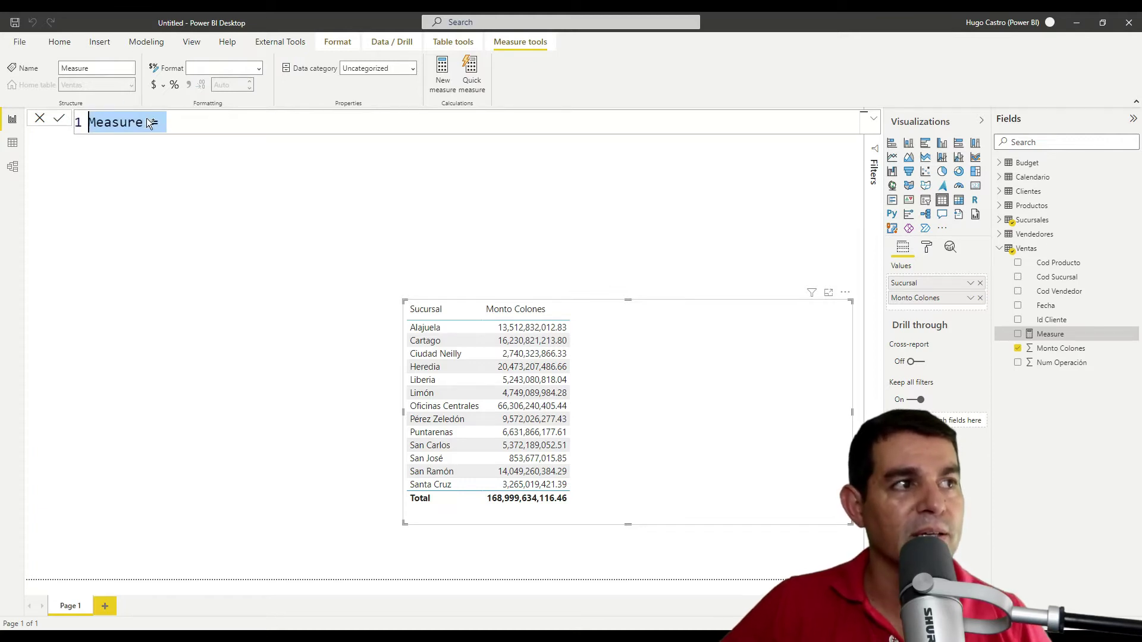
left_click(203, 122)
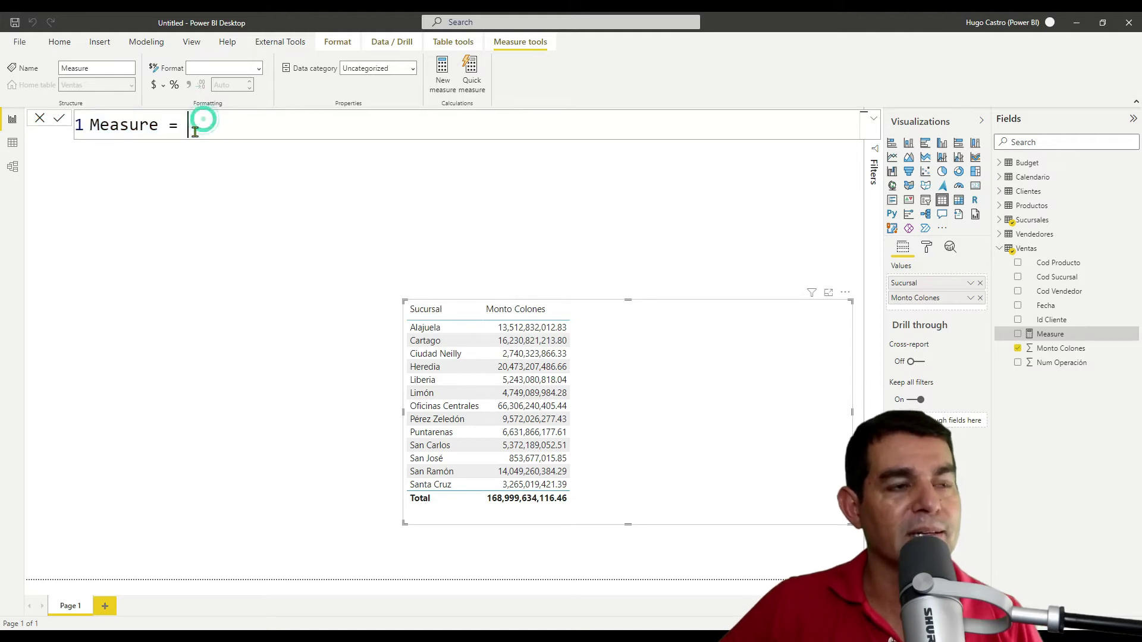
double_click(128, 124)
type("Ventas")
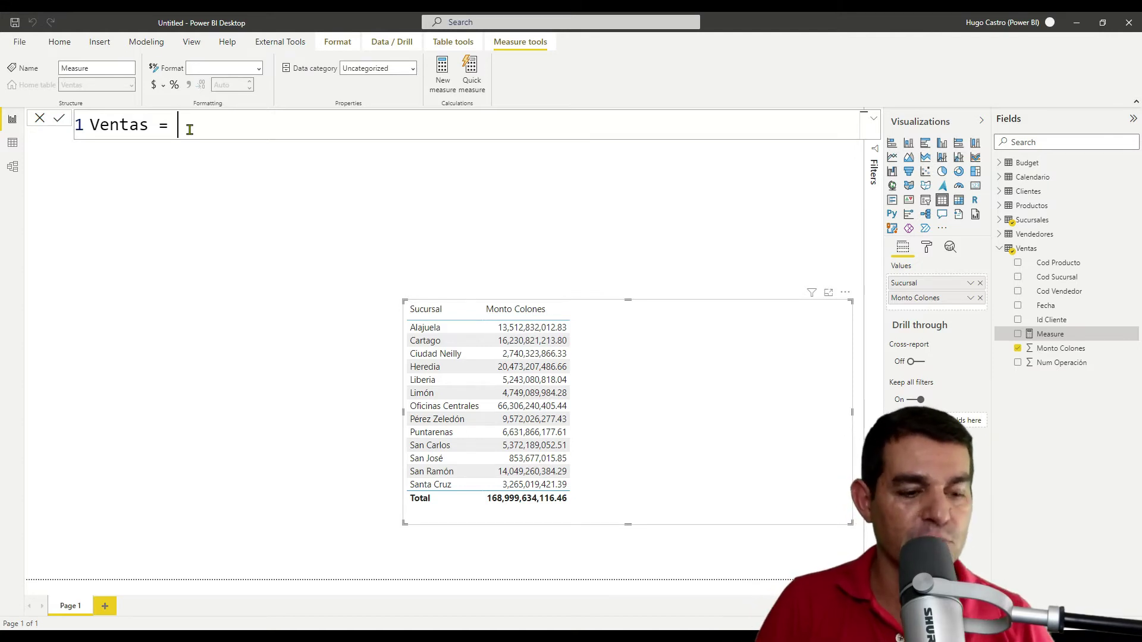
type("Sum")
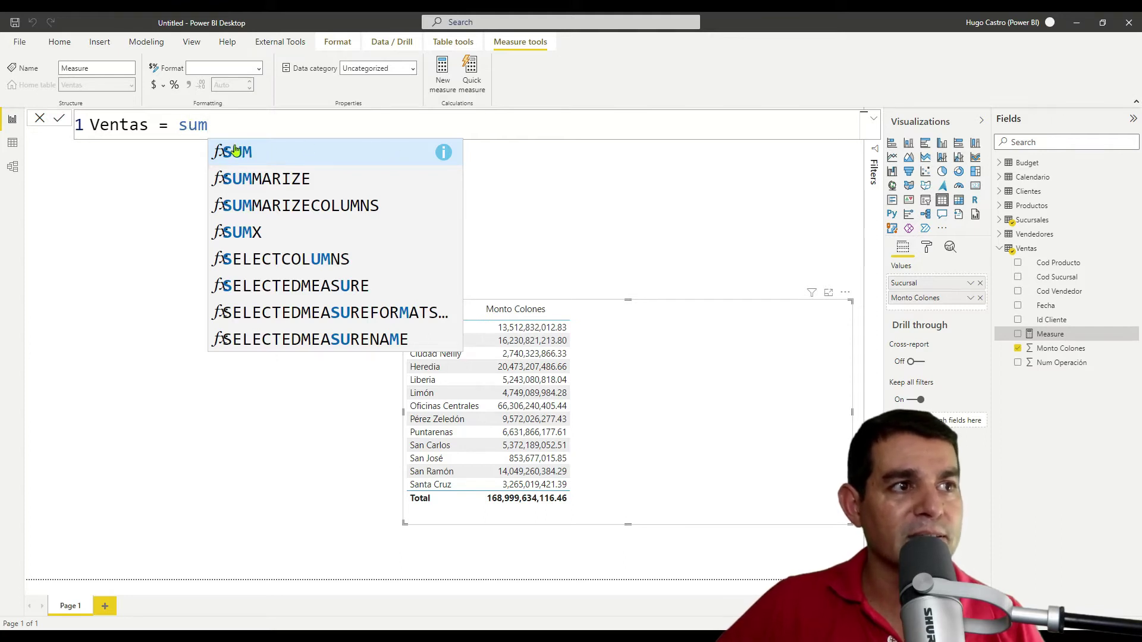
key("Tab")
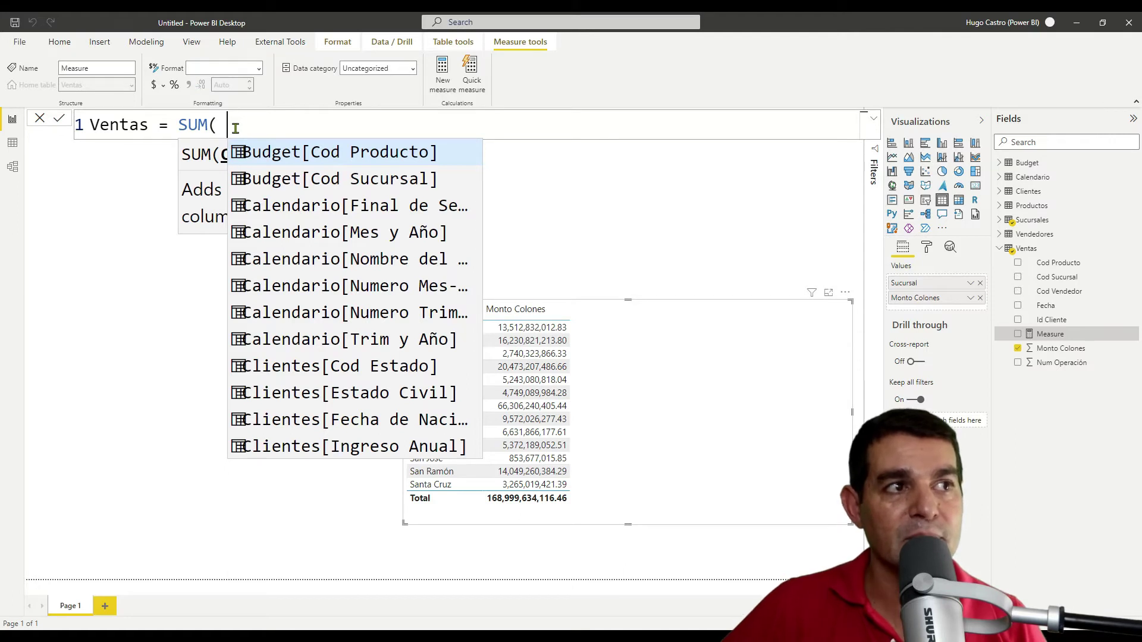
left_click_drag(220, 127, 194, 127)
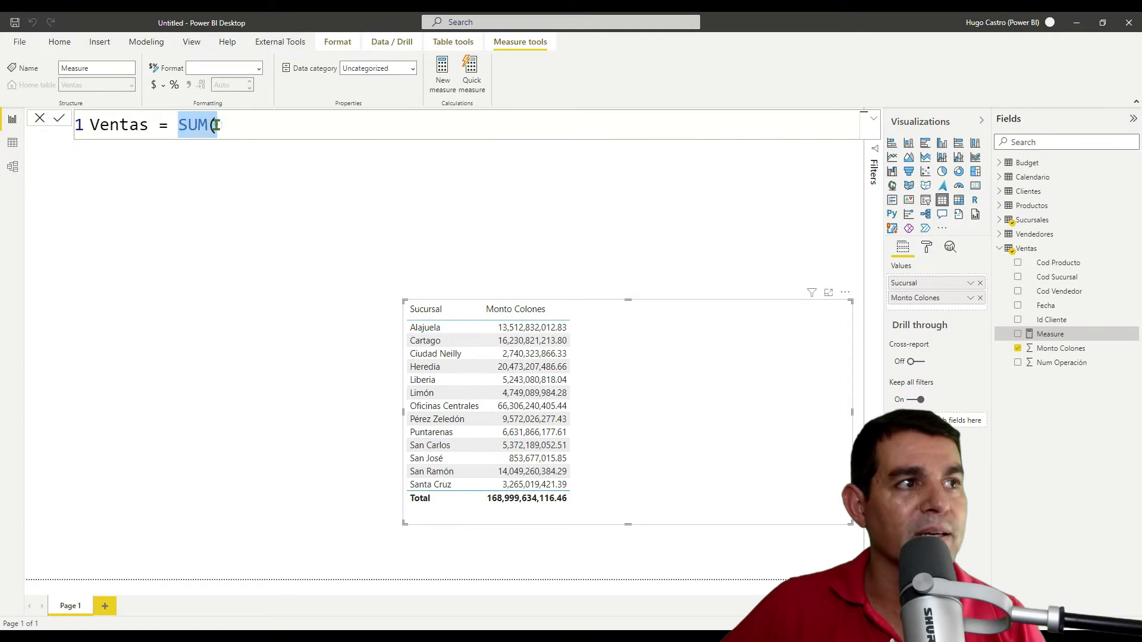
left_click(217, 126)
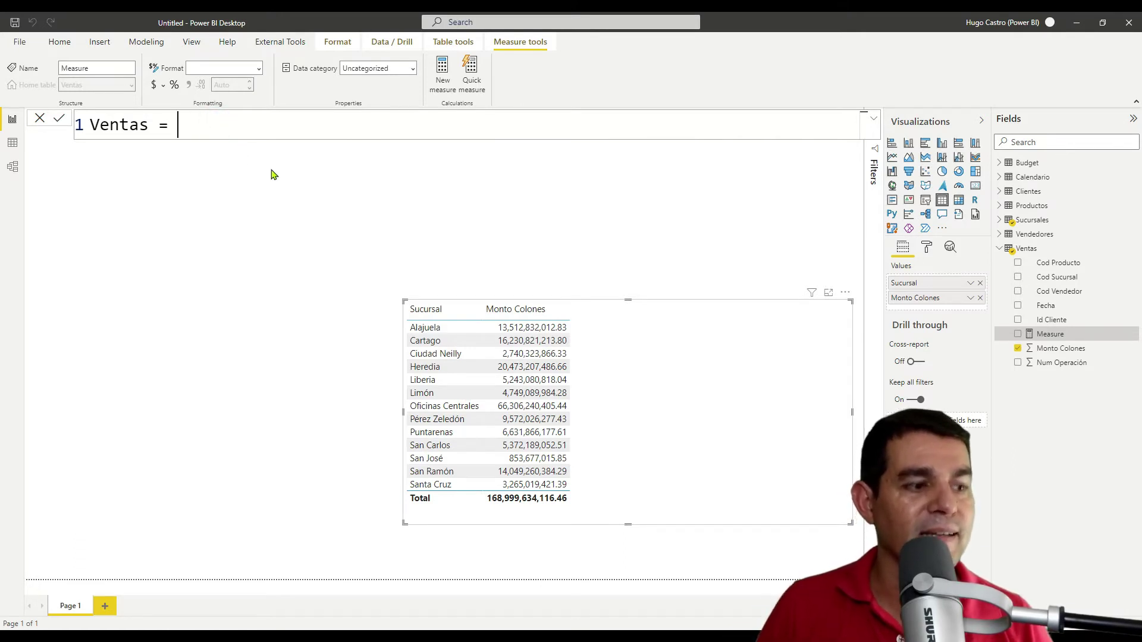
Step: Start the Ventas measure's formula with the SUM function and look through the columns suggested for its argument
type("sum")
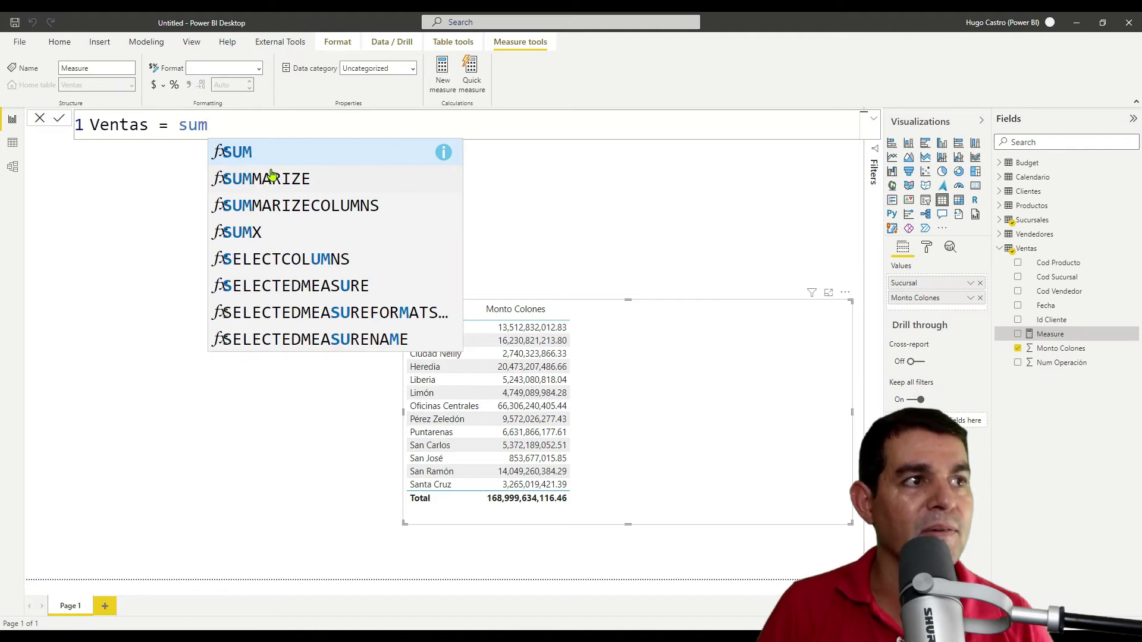
key("Tab")
scroll(306, 202, "down", 1)
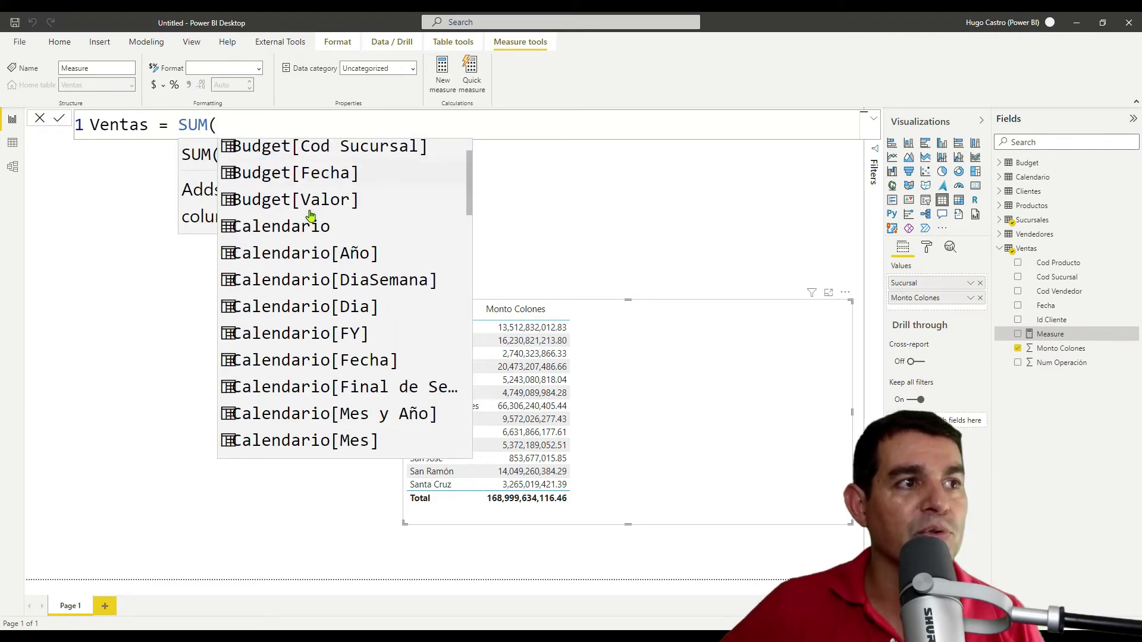
scroll(310, 205, "down", 1)
scroll(328, 182, "down", 3)
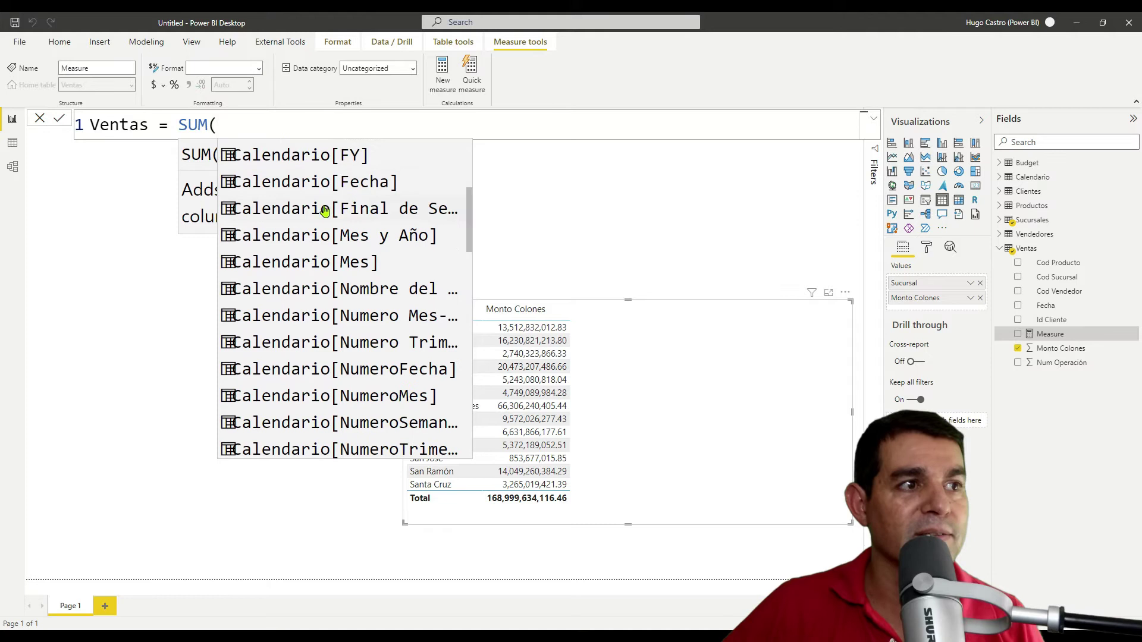
scroll(324, 211, "down", 6)
scroll(324, 211, "up", 9)
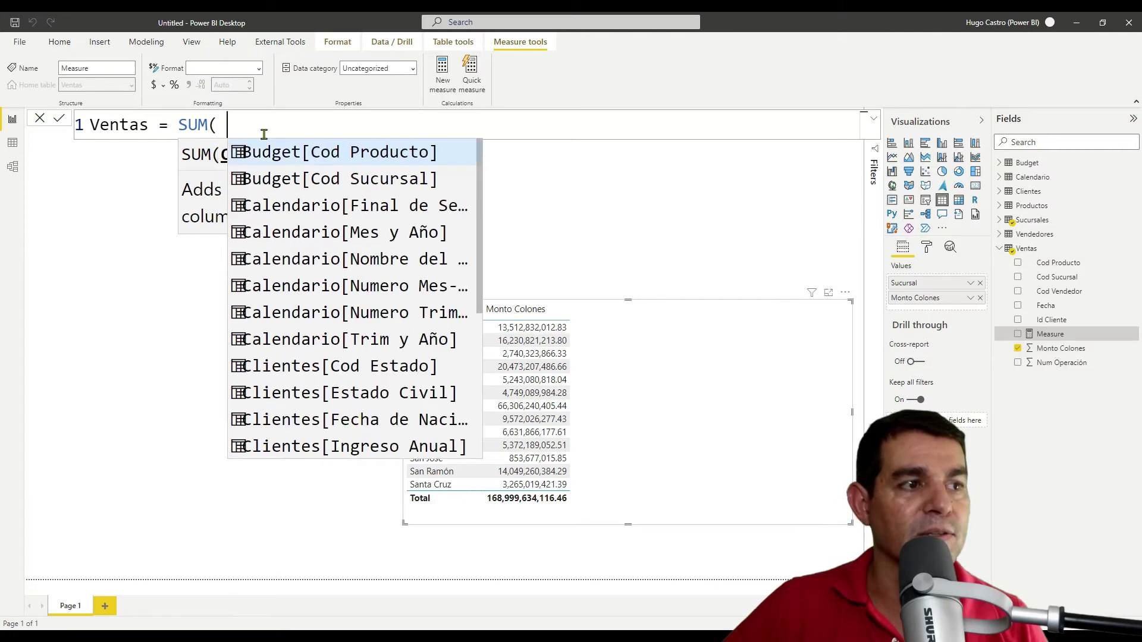
Step: Complete the formula with Ventas[Monto Colones] as the argument of SUM, close the parenthesis and commit the measure
type("monto")
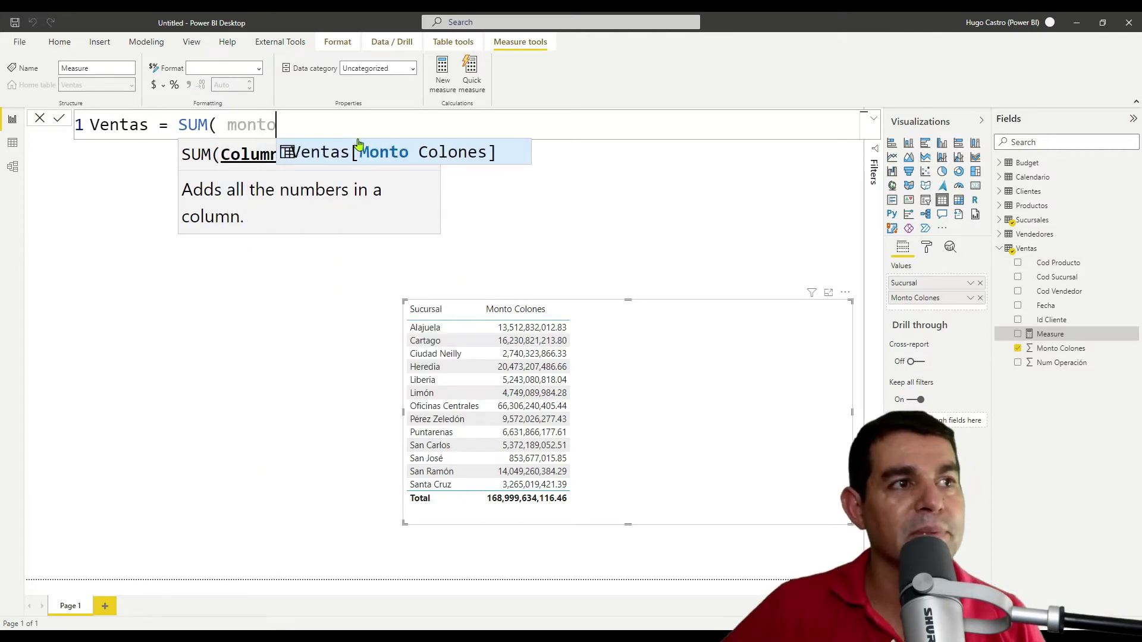
left_click(419, 158)
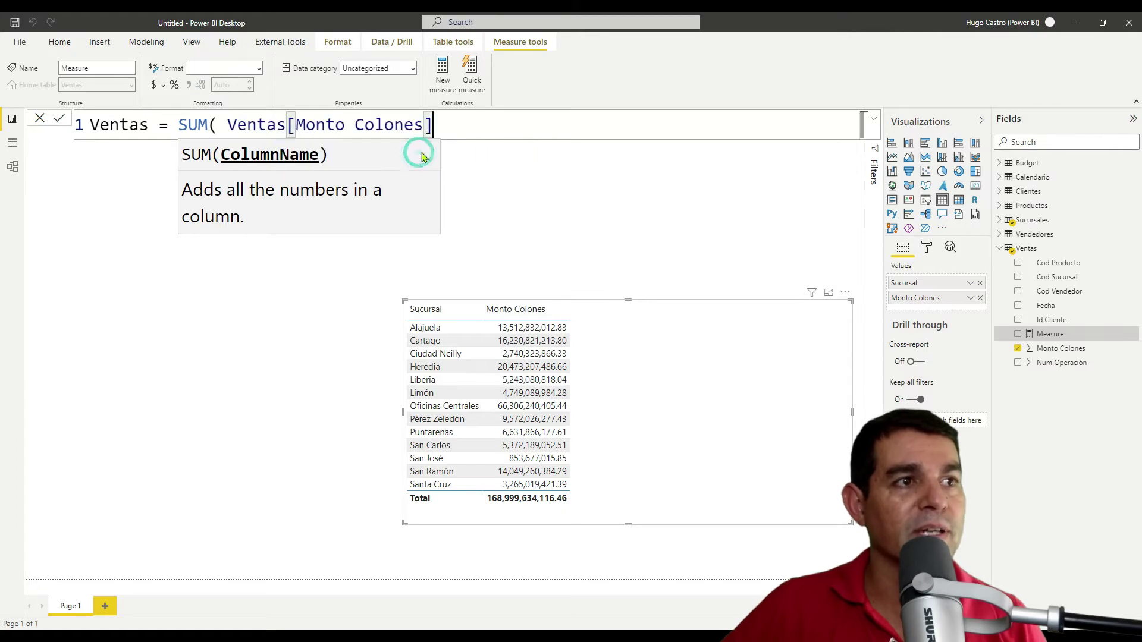
type(")")
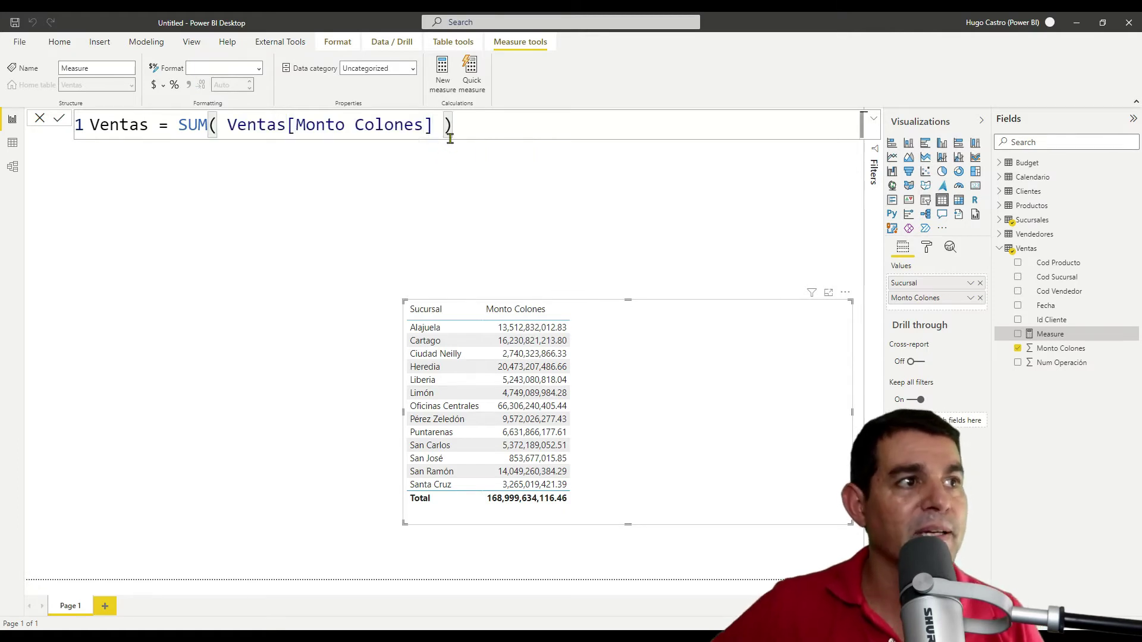
left_click_drag(444, 132, 432, 130)
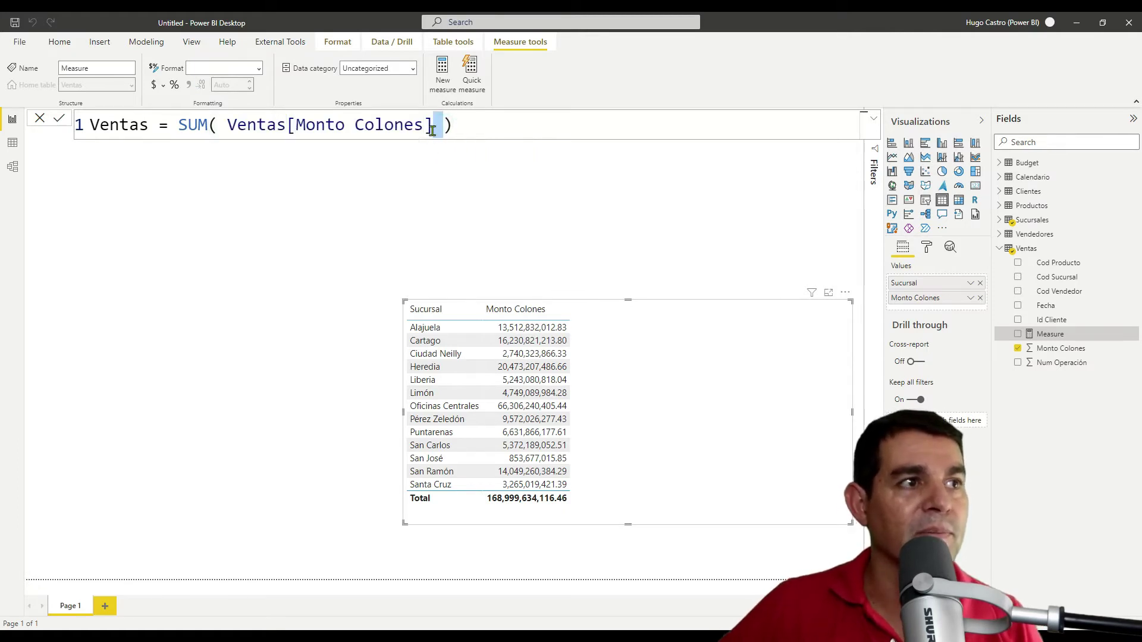
left_click_drag(228, 127, 218, 127)
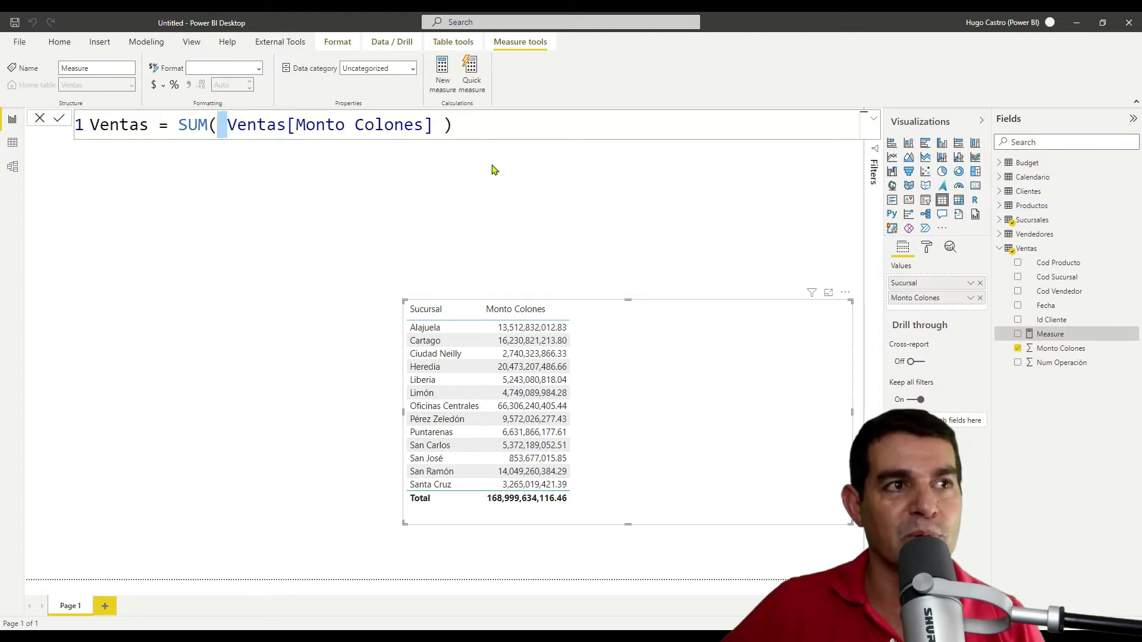
left_click(473, 131)
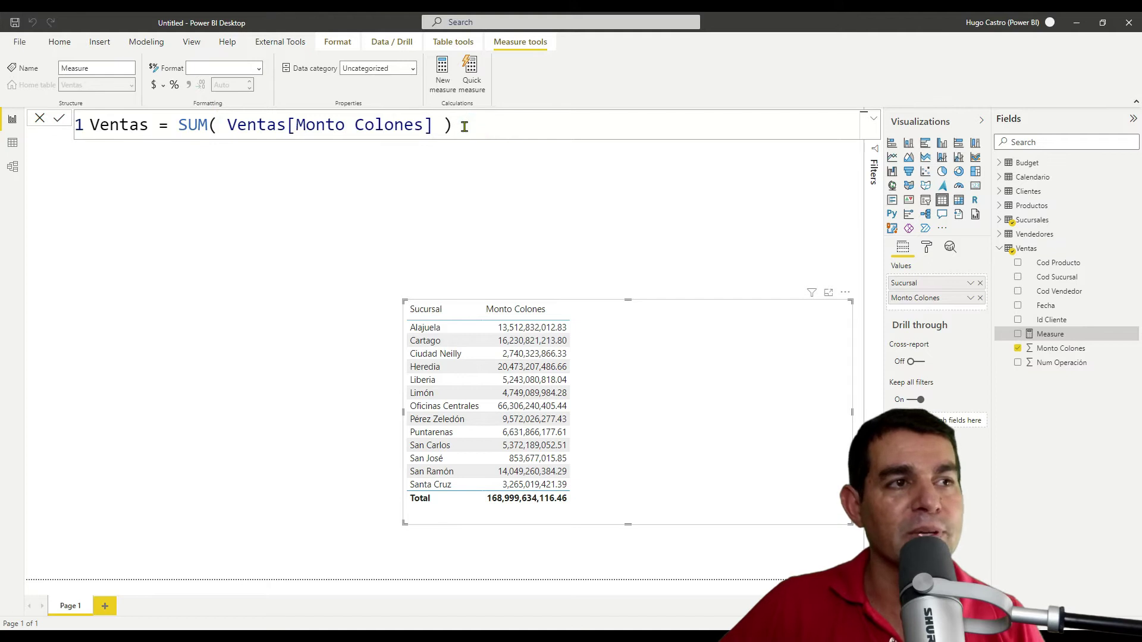
left_click(462, 127)
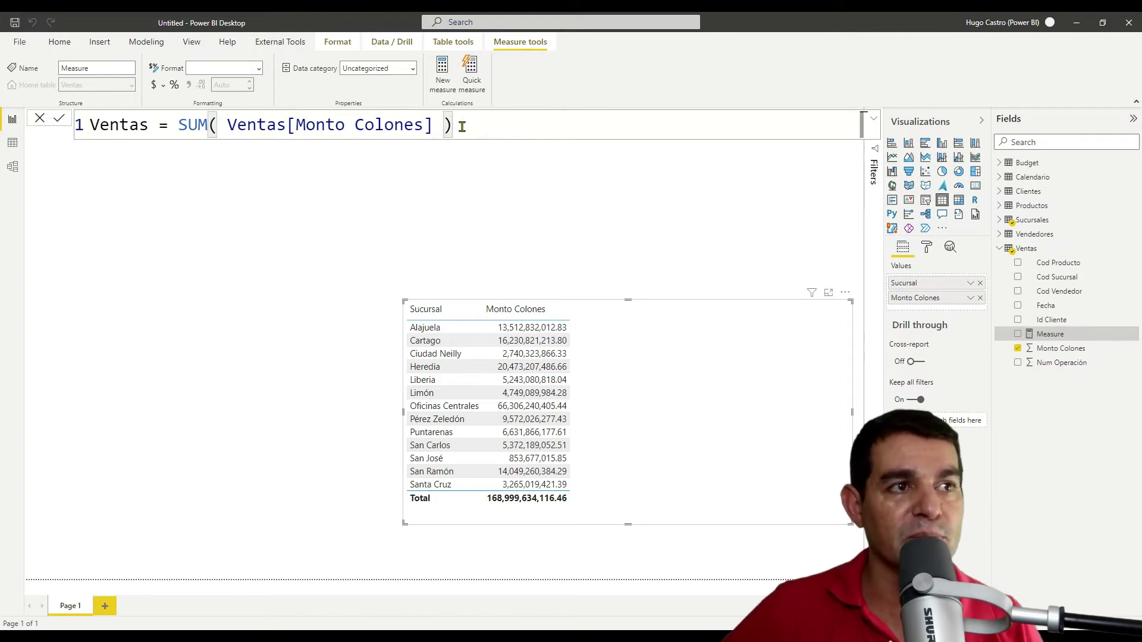
key("Return")
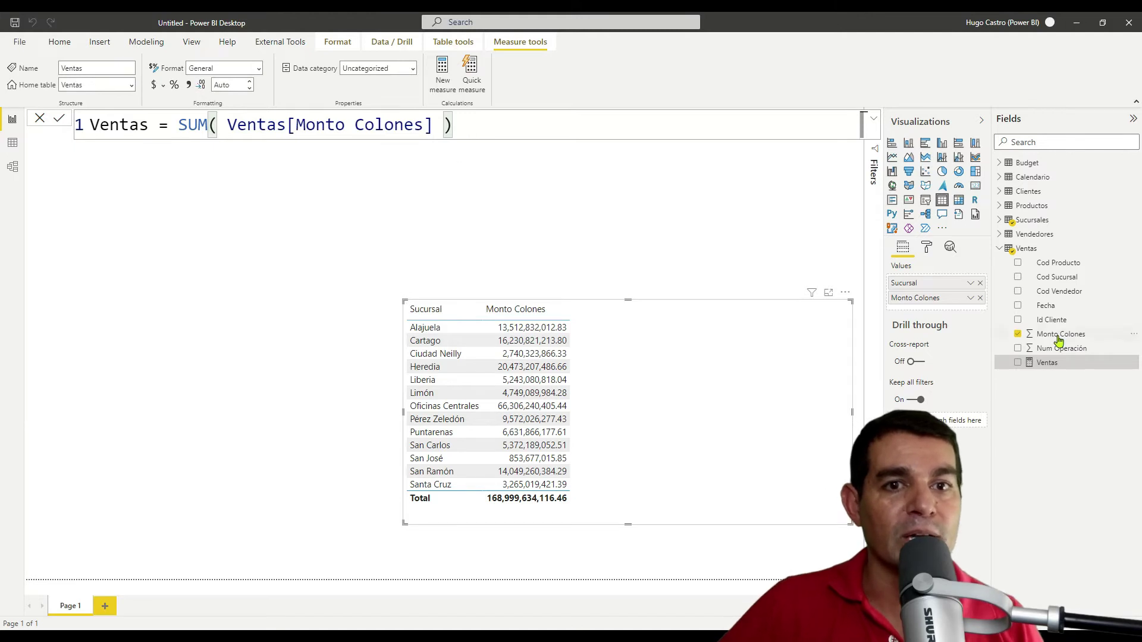
Step: Add the Ventas measure to the Sucursal table visual and format it with the ₡ Spanish (Costa Rica) currency symbol
left_click_drag(1050, 367, 703, 392)
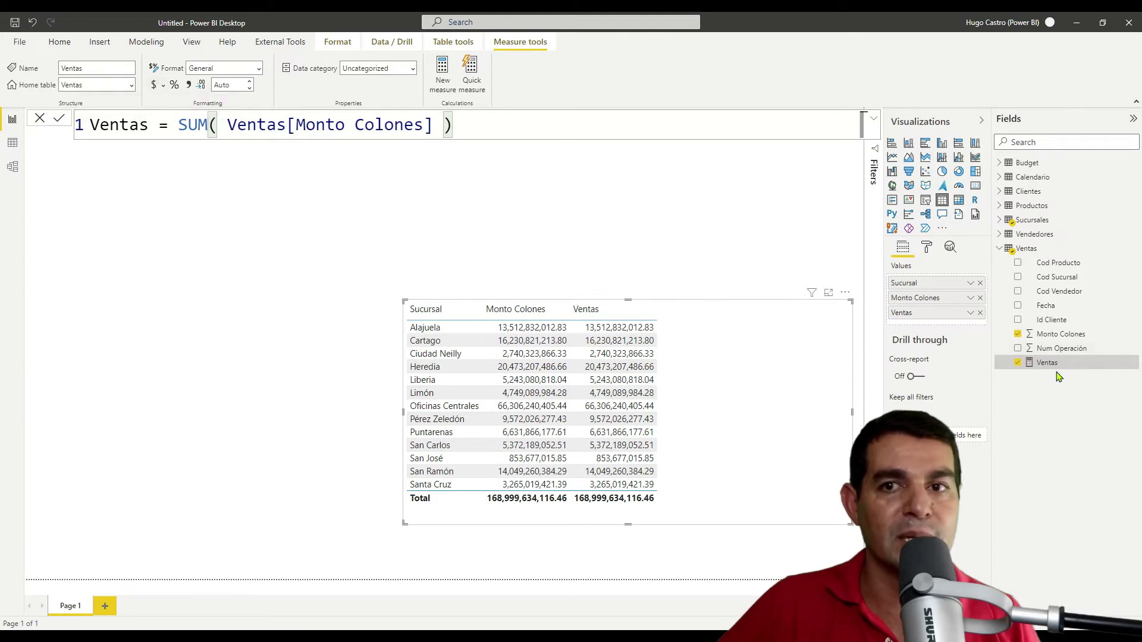
left_click(162, 85)
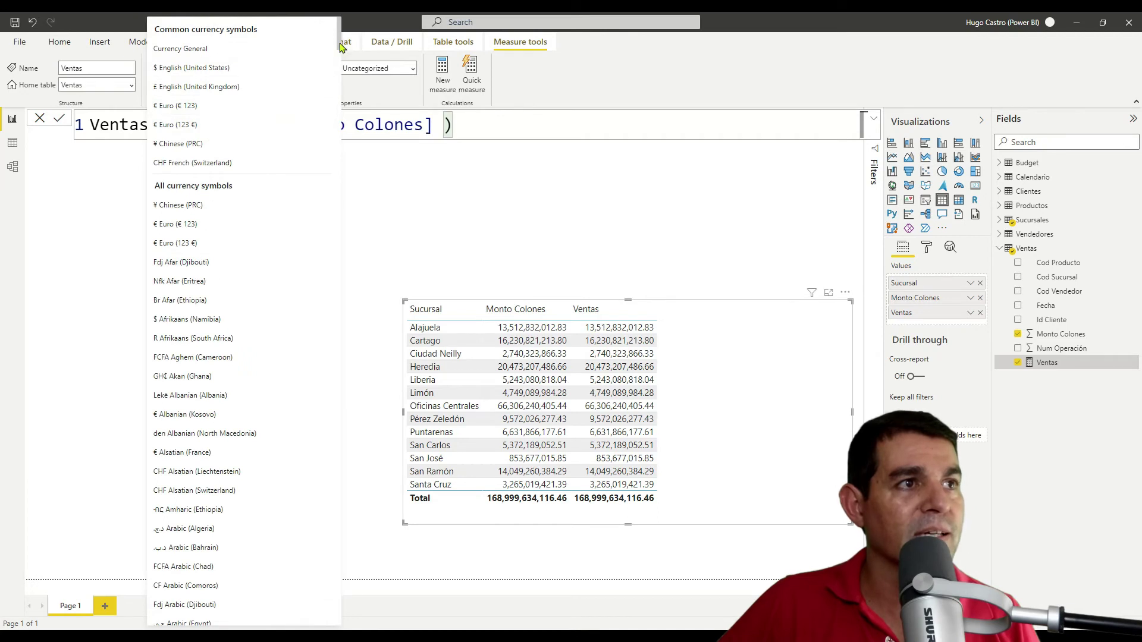
left_click_drag(340, 45, 340, 508)
scroll(261, 489, "down", 7)
scroll(234, 402, "down", 7)
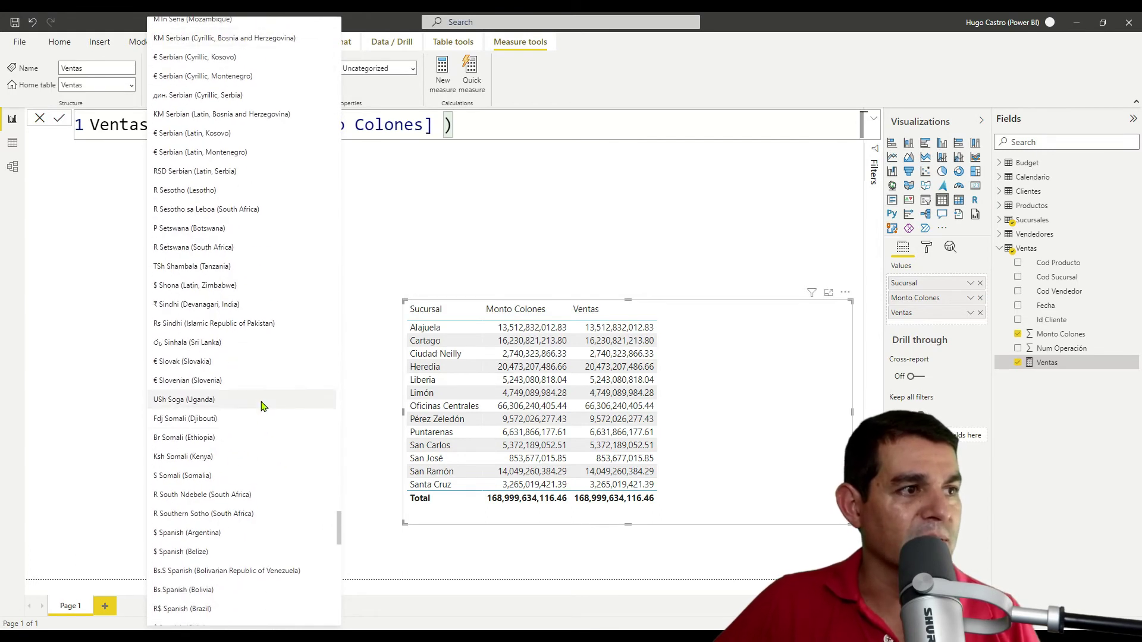
scroll(252, 412, "down", 5)
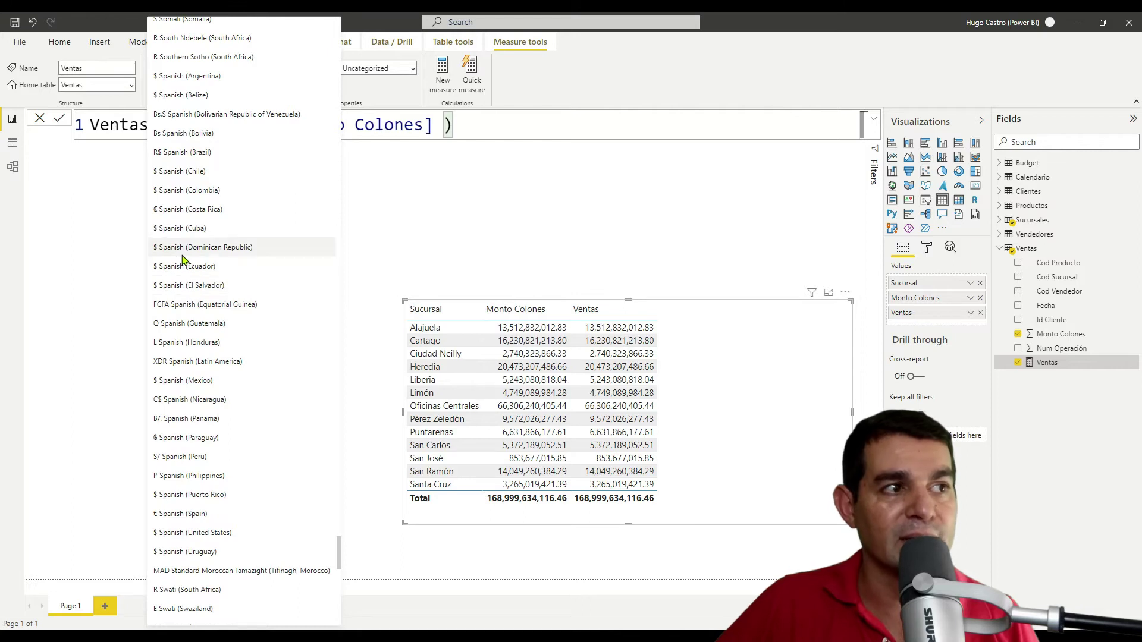
left_click(181, 208)
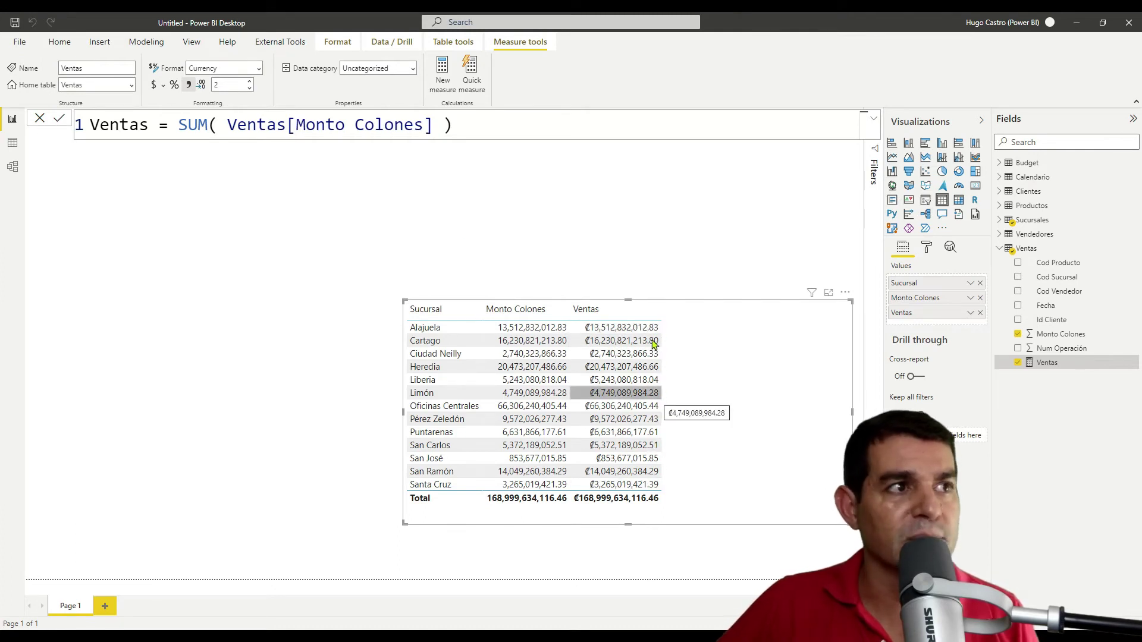
Step: Set the Ventas measure to 0 decimal places and remove the Monto Colones column from the table visual
left_click(249, 88)
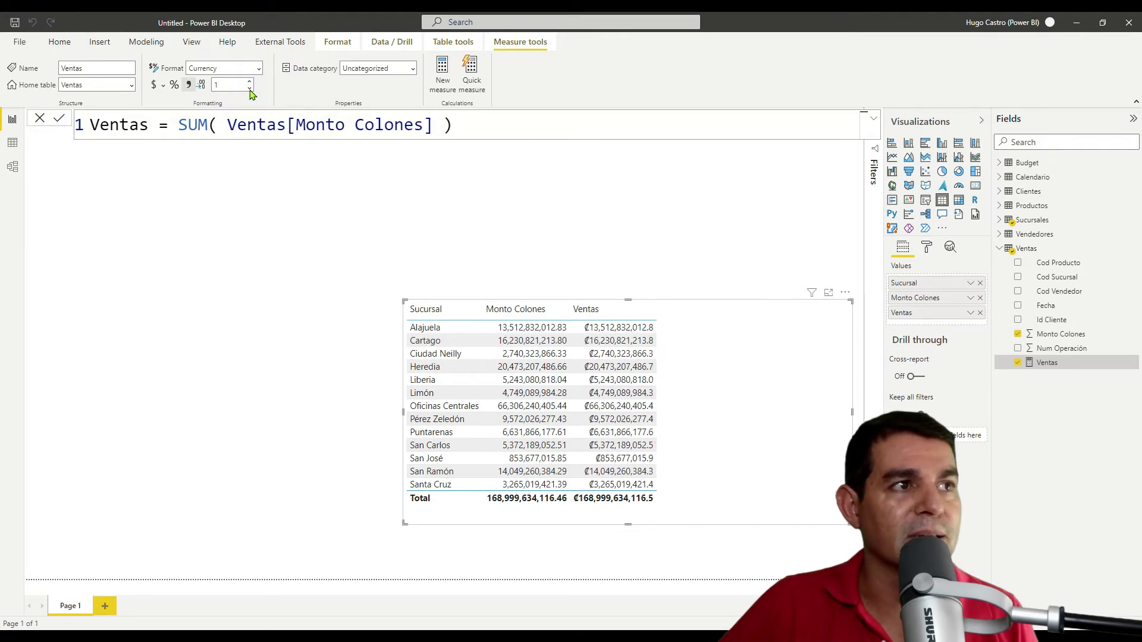
left_click(250, 88)
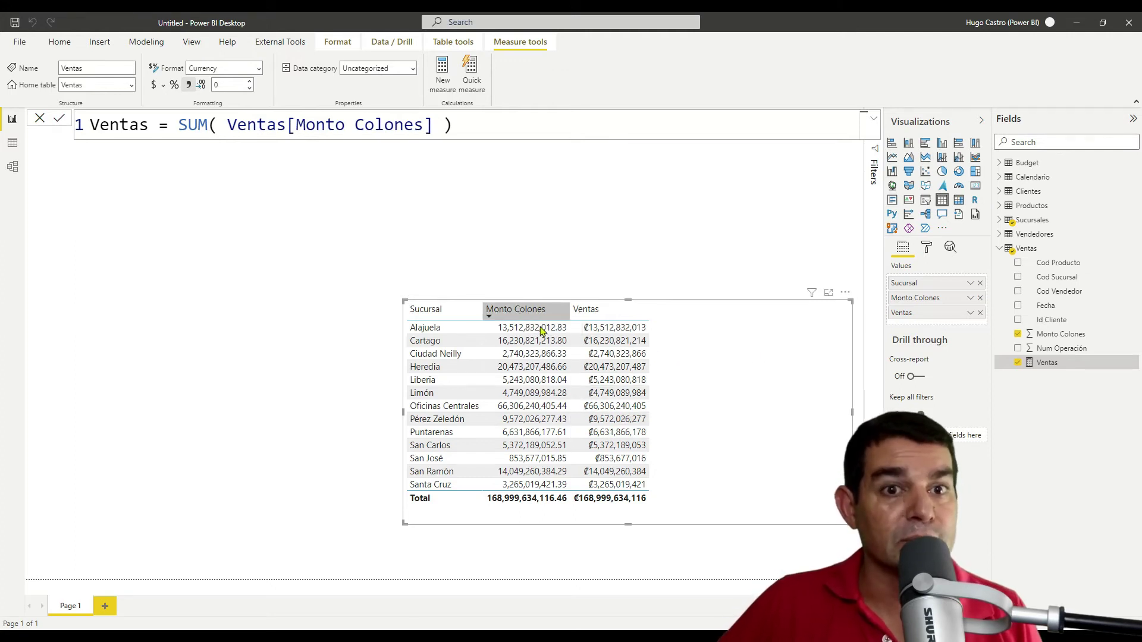
left_click(979, 298)
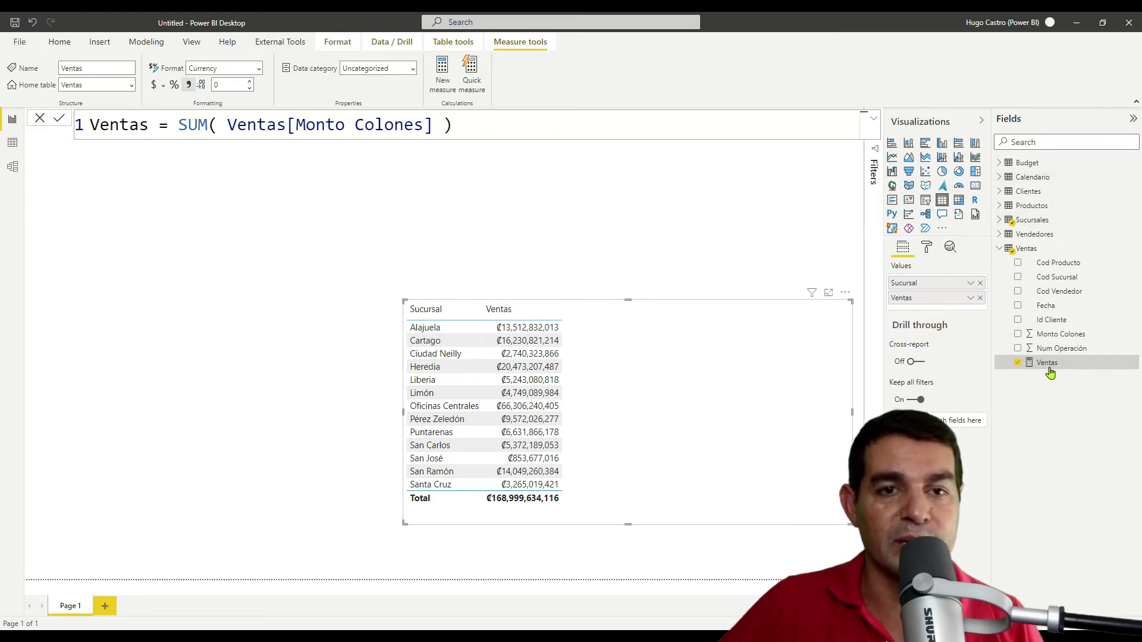
Step: Show the fields of both the Budget and Ventas tables in the model's field list
left_click(1000, 248)
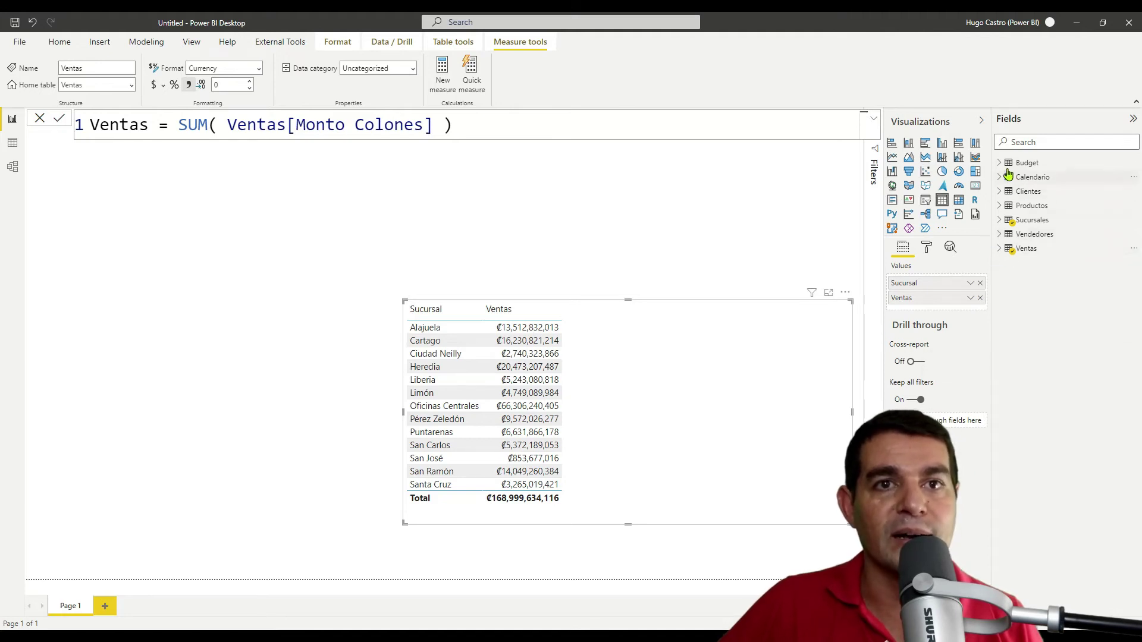
left_click(1000, 163)
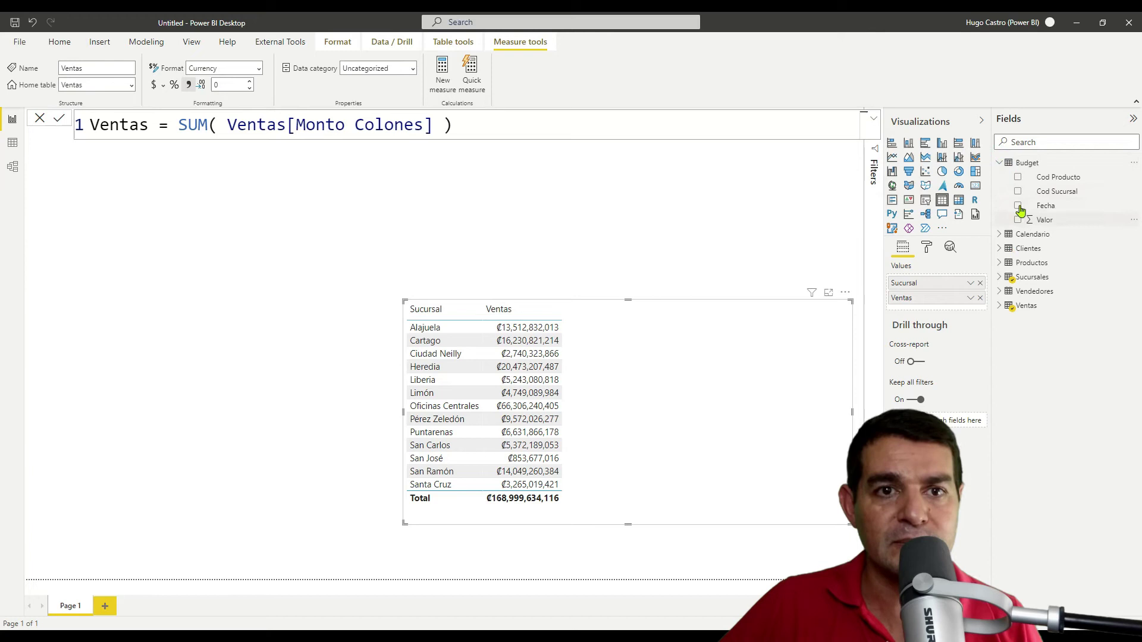
left_click(1000, 306)
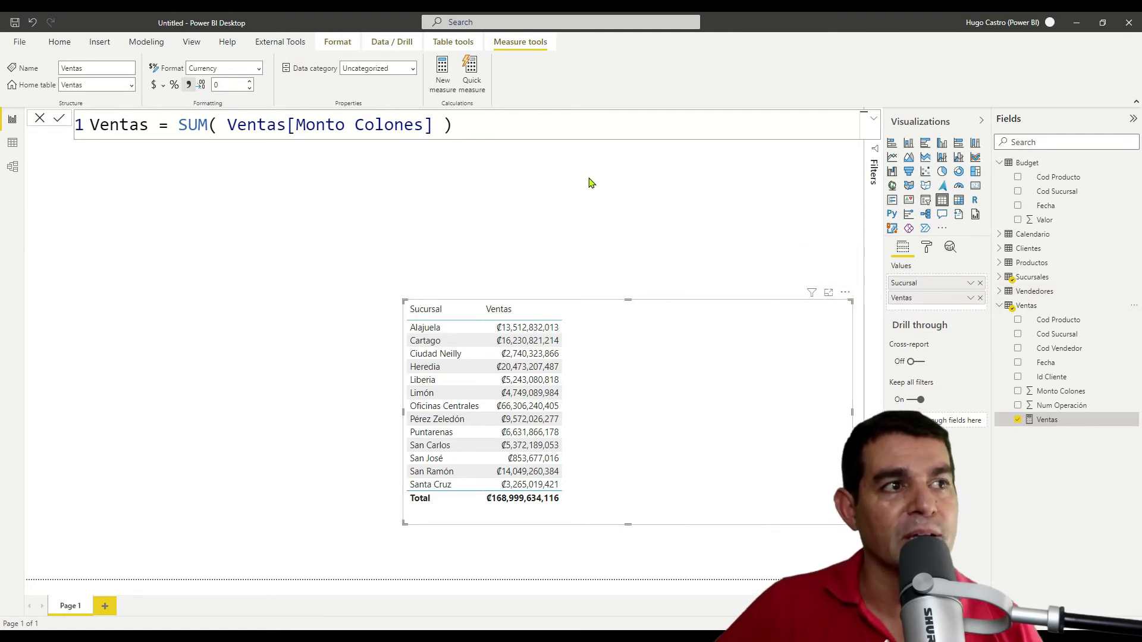
Step: Create an empty manually entered table named Medidas and load it into the model
left_click(384, 306)
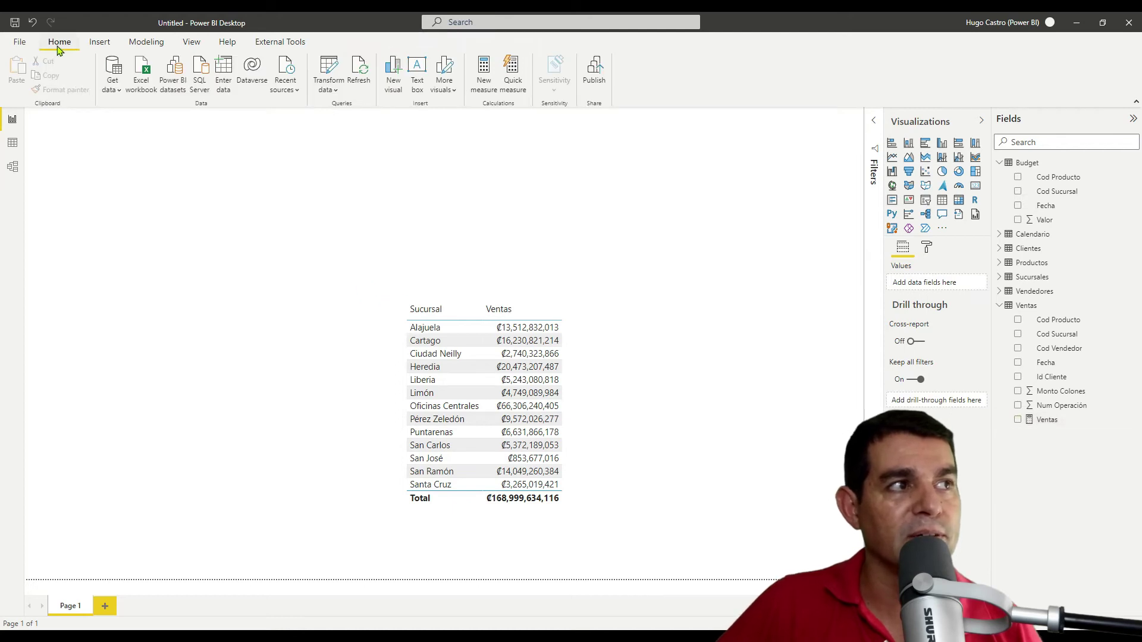
left_click(224, 73)
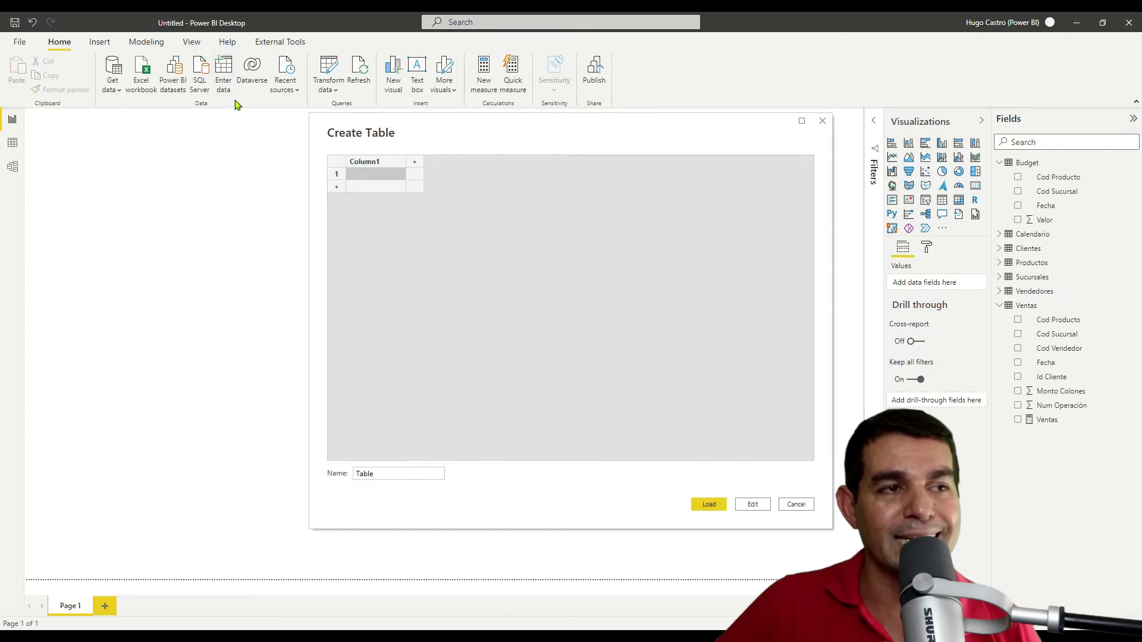
double_click(382, 473)
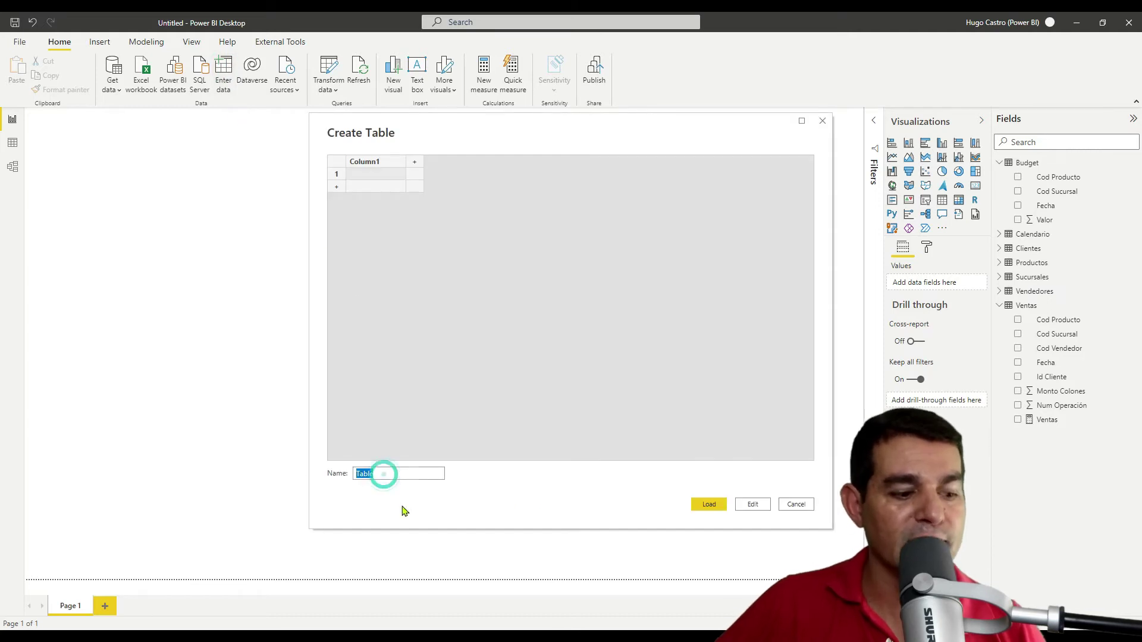
type("Medidas")
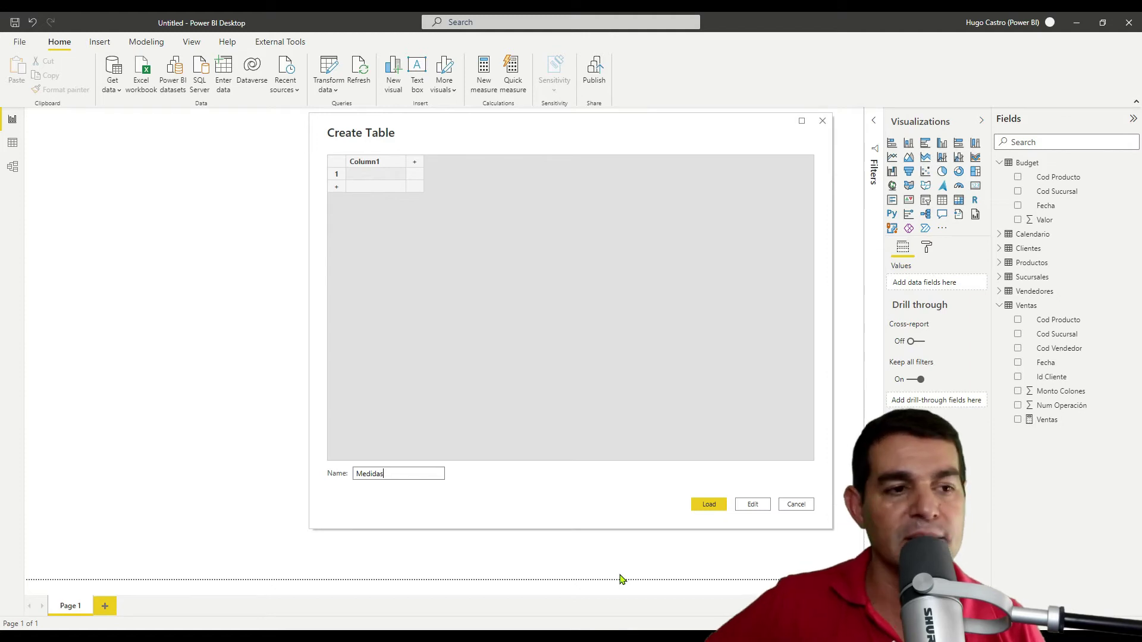
left_click(725, 504)
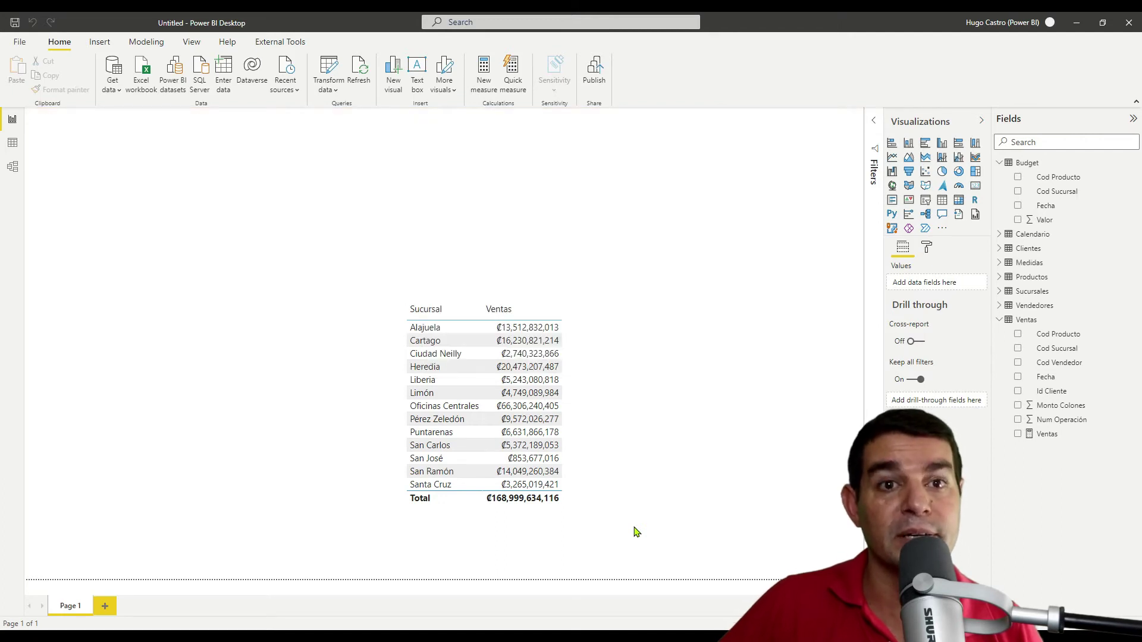
Step: Change the home table of the Ventas measure to Medidas
left_click(1000, 264)
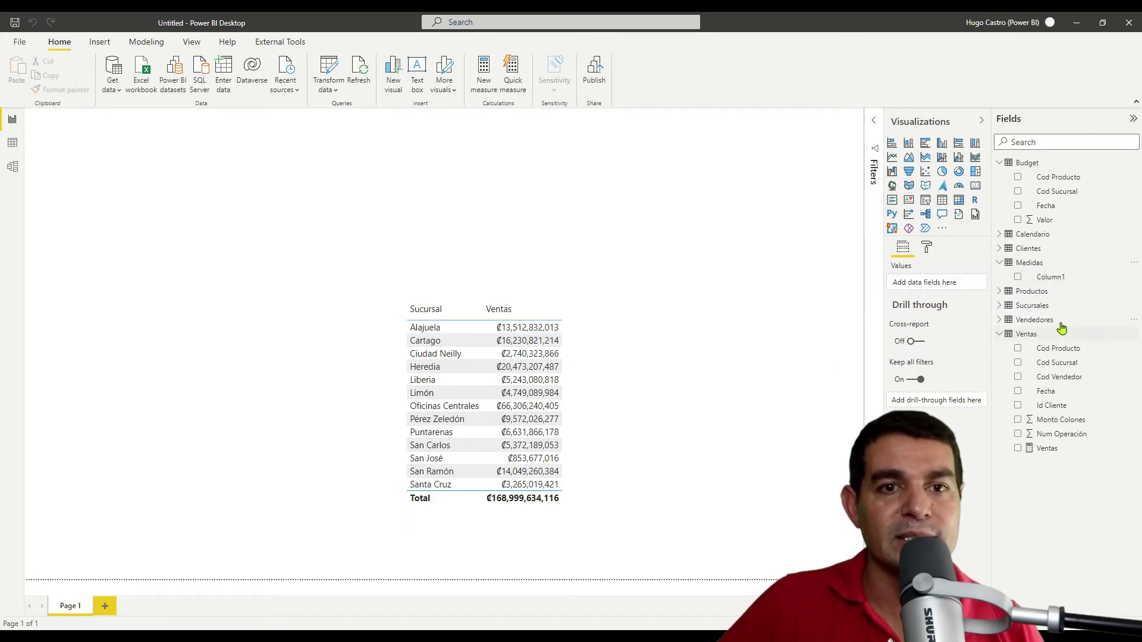
left_click(1049, 449)
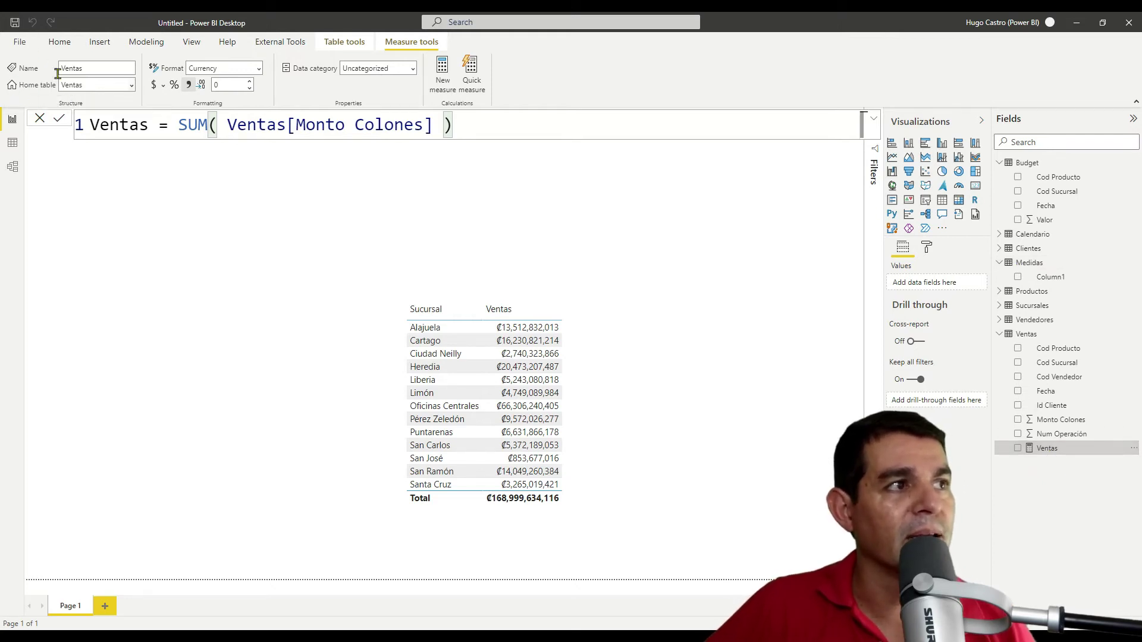
left_click(132, 86)
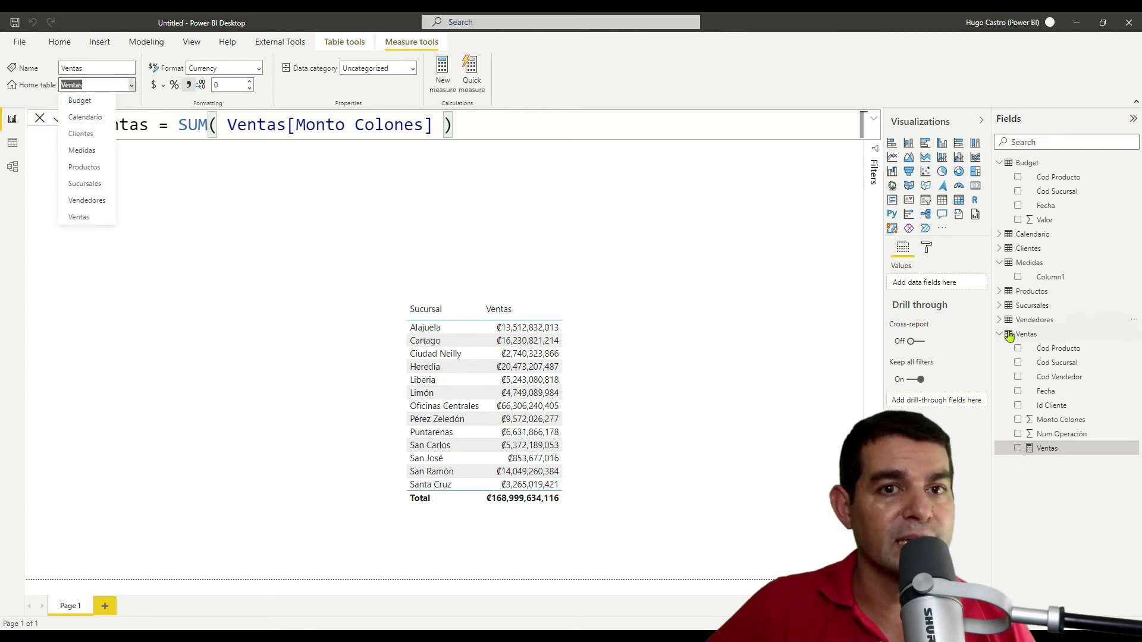
left_click(82, 151)
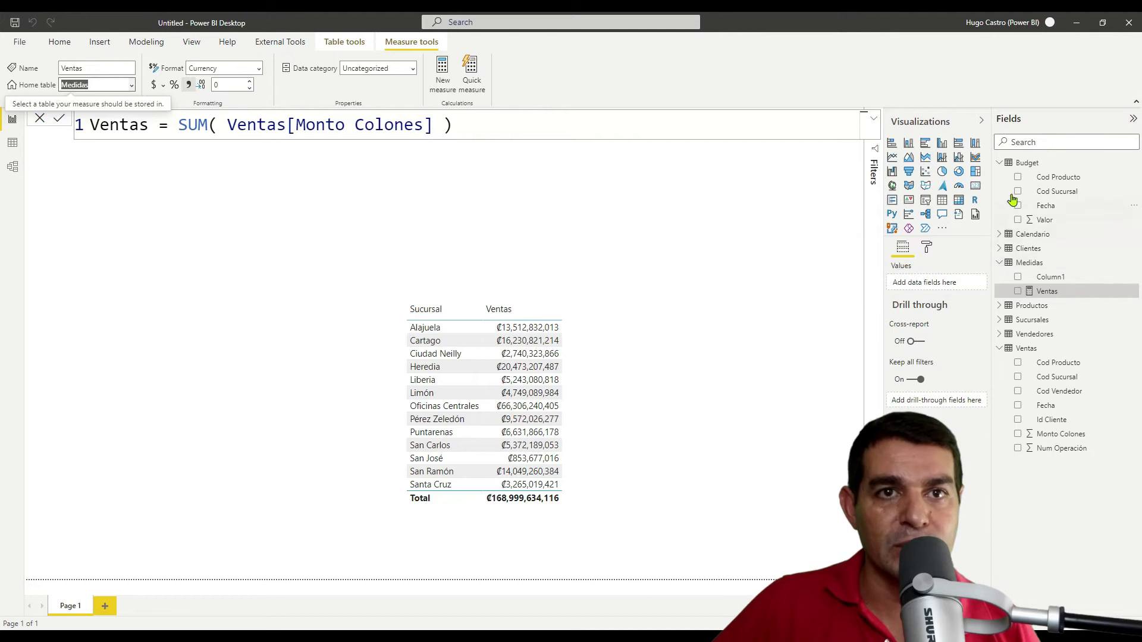
Step: Delete the empty Column1 from the Medidas table and collapse the field lists of the Budget and Ventas tables
left_click(1134, 279)
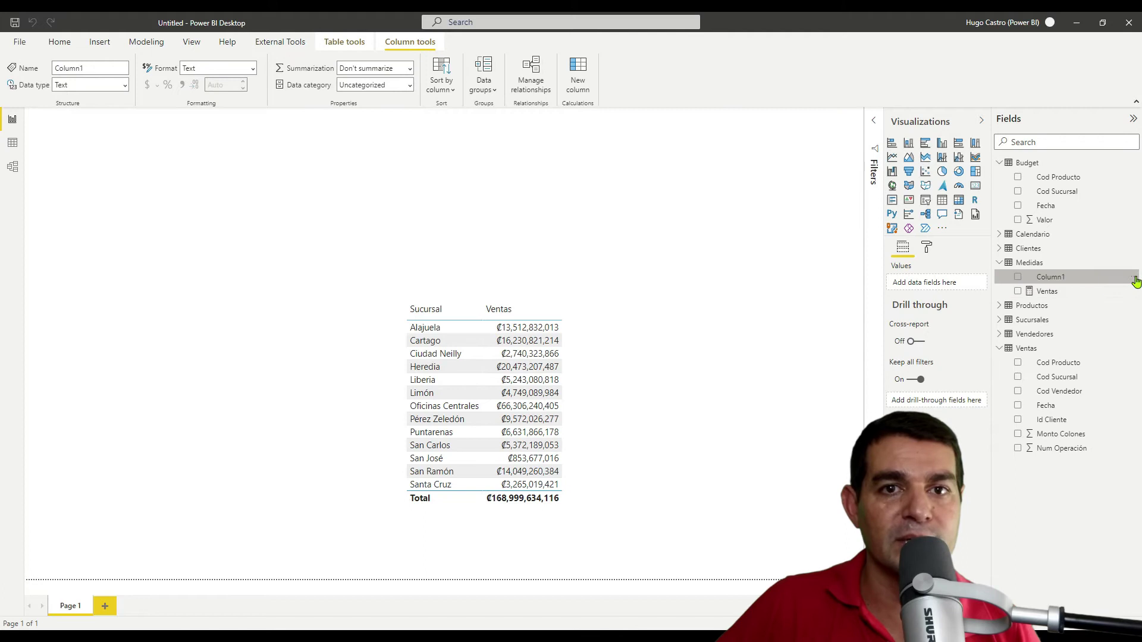
left_click(1134, 279)
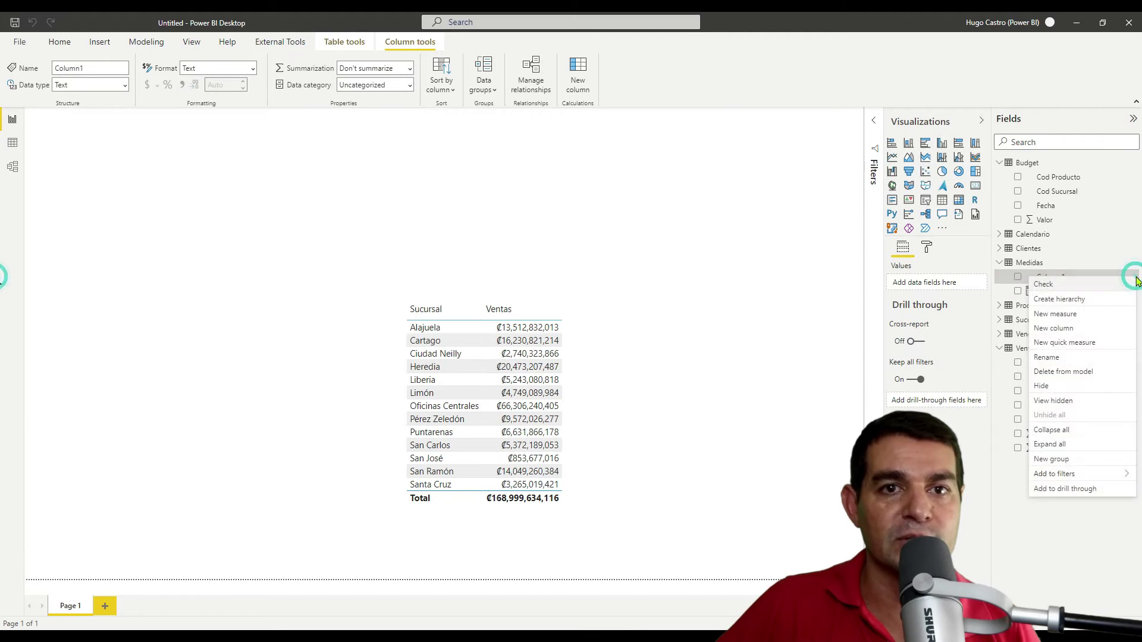
left_click(1060, 372)
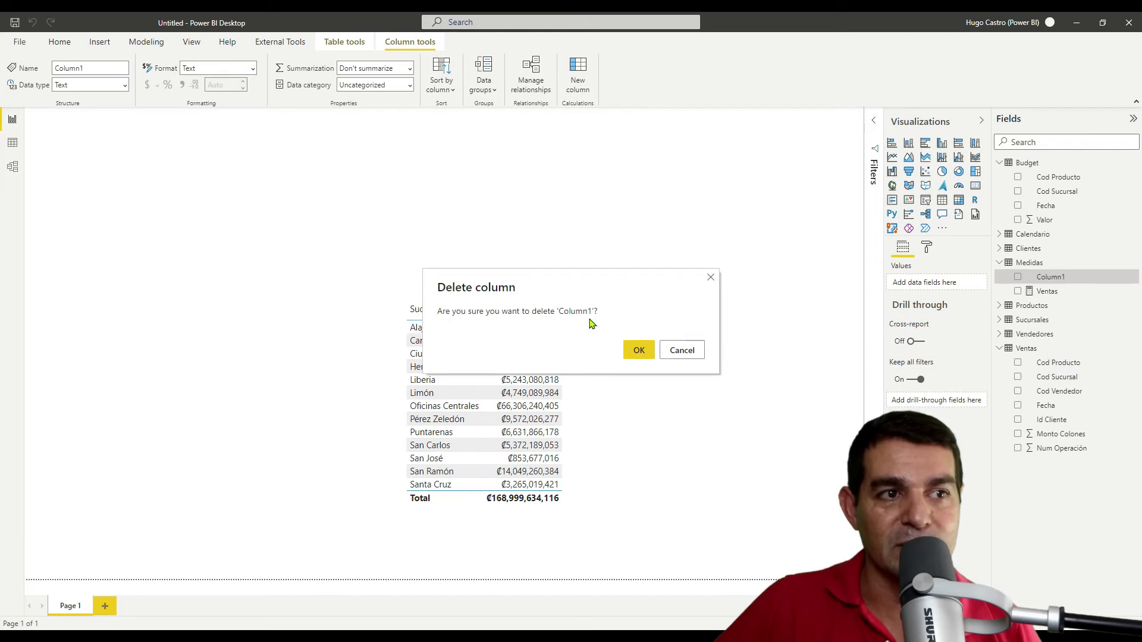
left_click(639, 350)
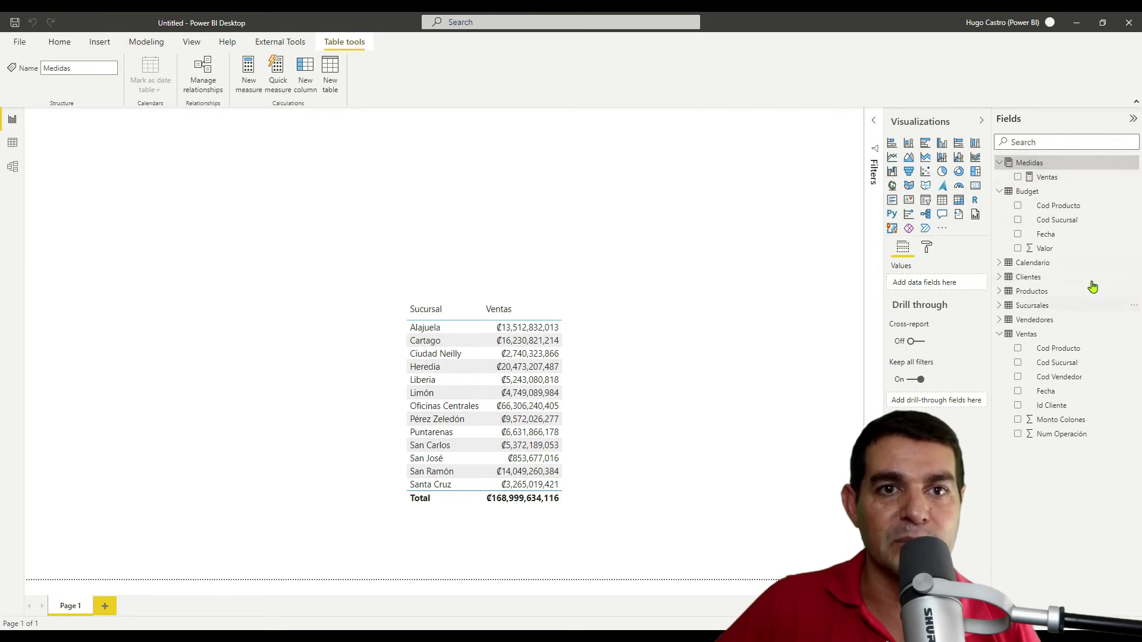
left_click(1000, 192)
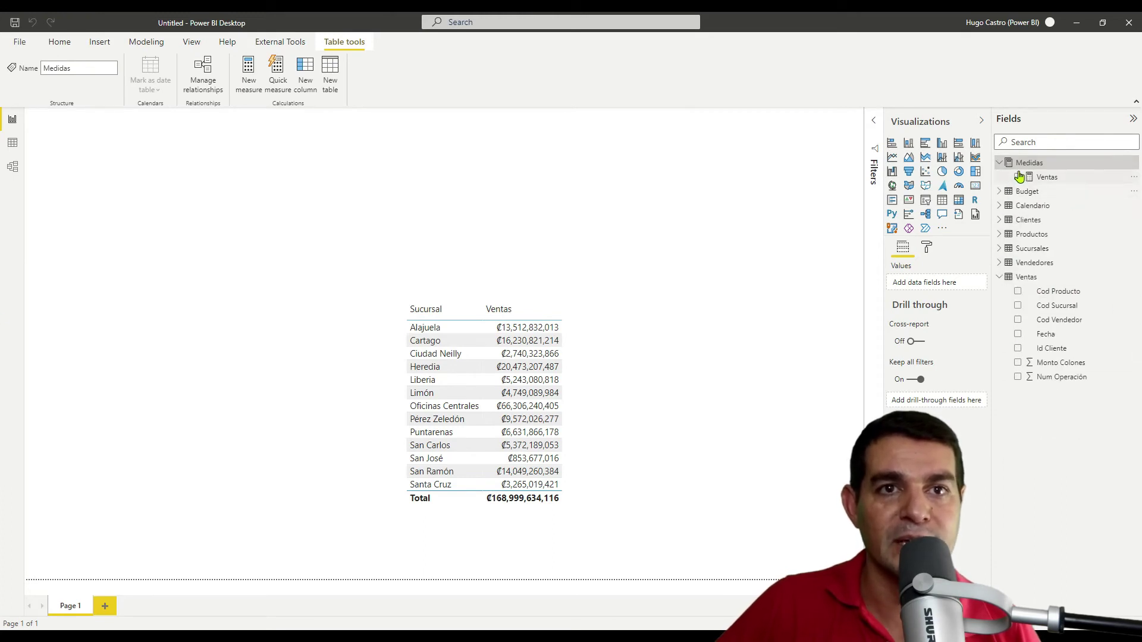
left_click(1000, 278)
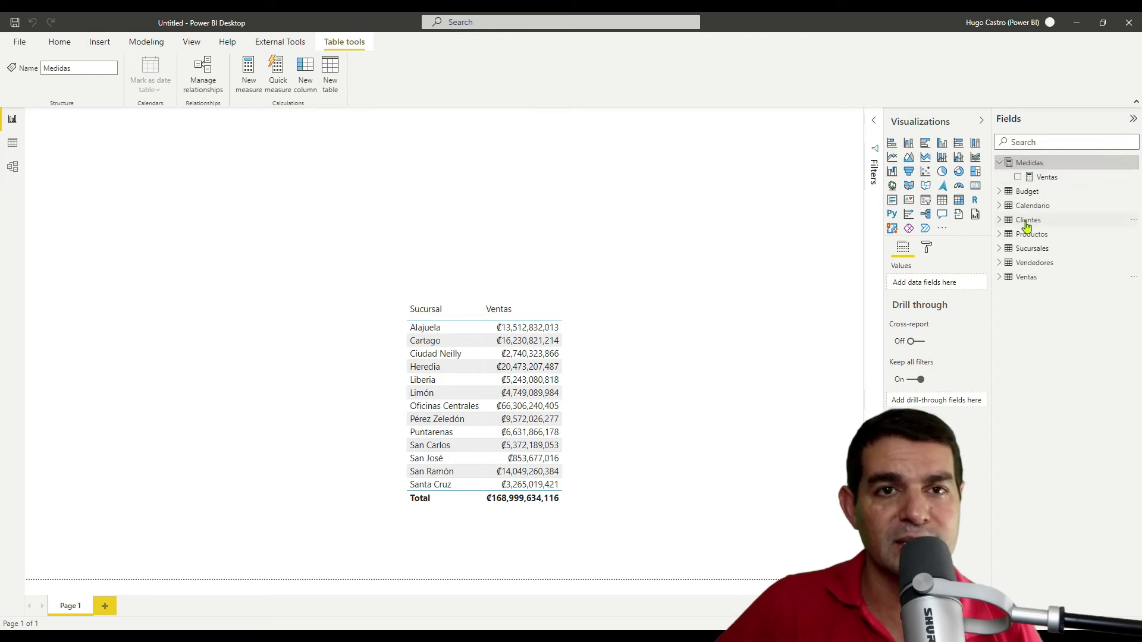
Step: Add the Valor field of the Budget table to the Sucursal table visual
left_click(1001, 191)
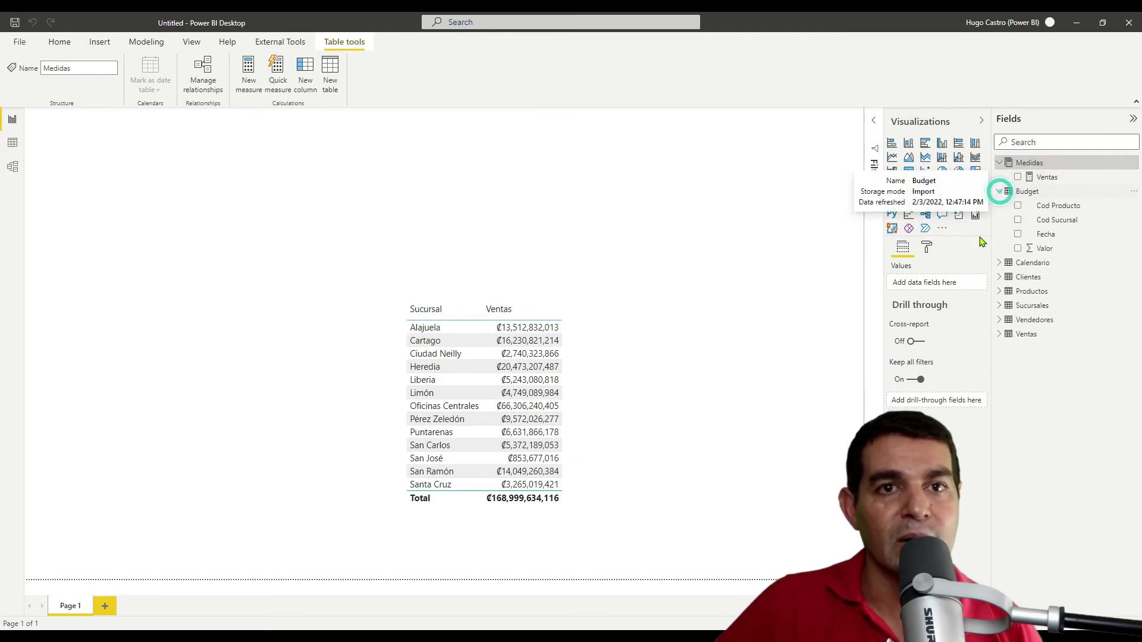
left_click(681, 328)
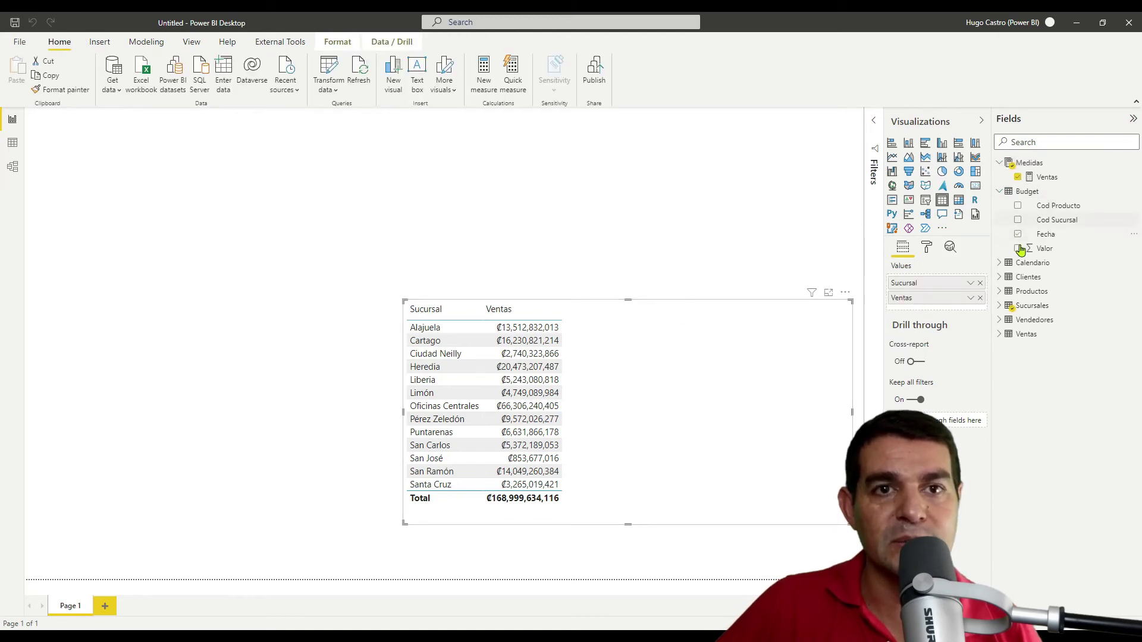
left_click_drag(1037, 248, 750, 366)
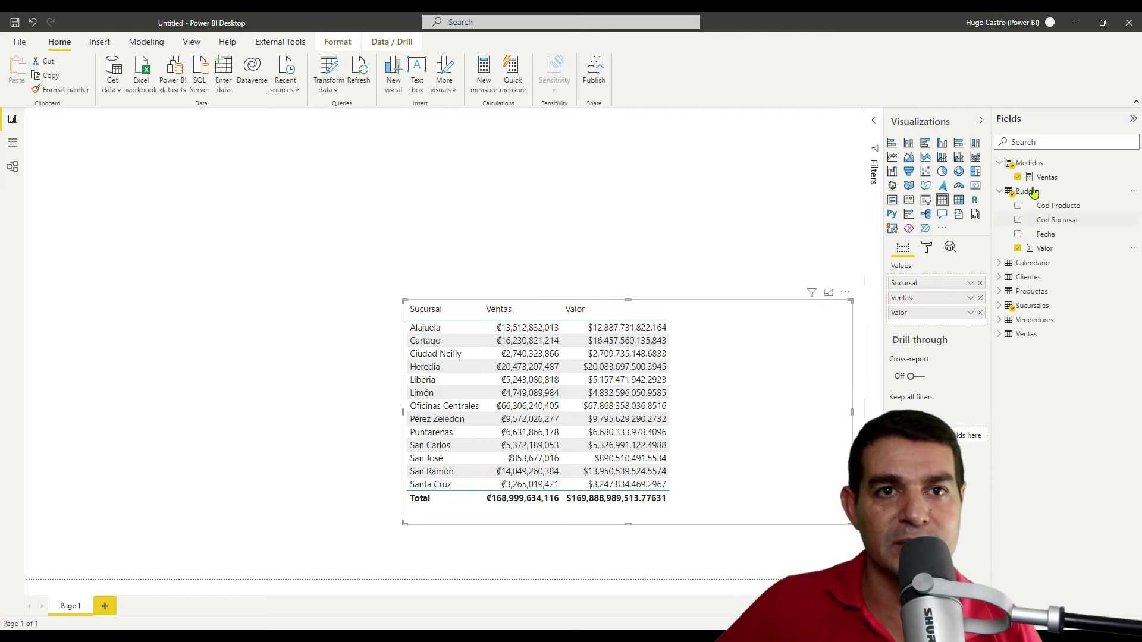
Step: Create a measure in the Medidas table with the formula Presupuesto = SUM( Budget[Valor] )
left_click(1132, 163)
left_click(1054, 171)
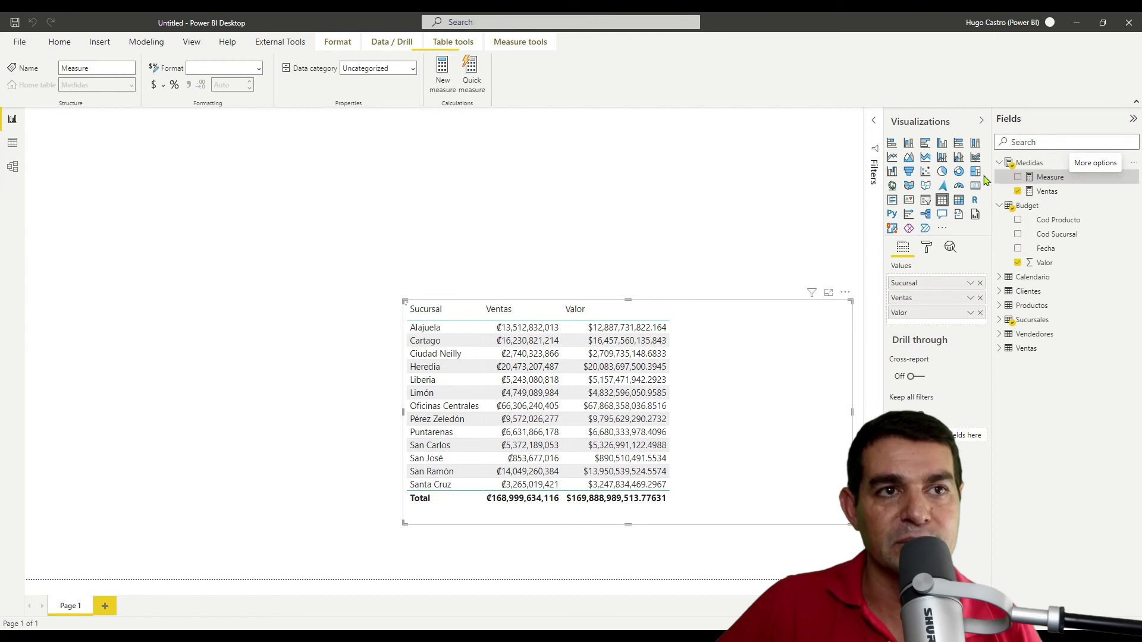
double_click(128, 124)
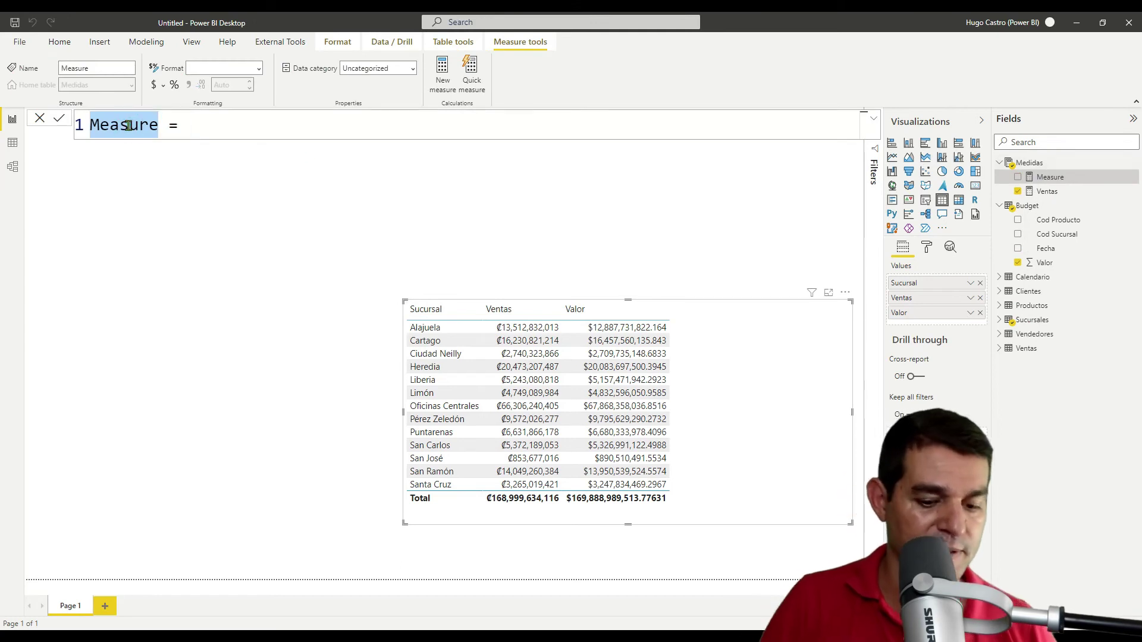
type("Pre")
type("supuest")
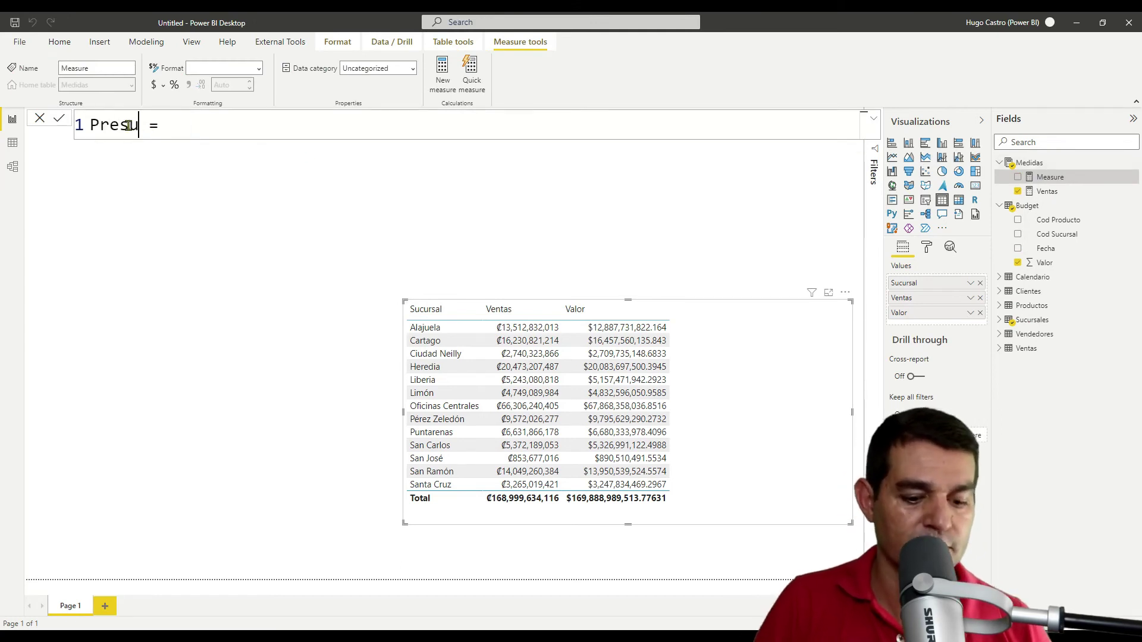
type("o")
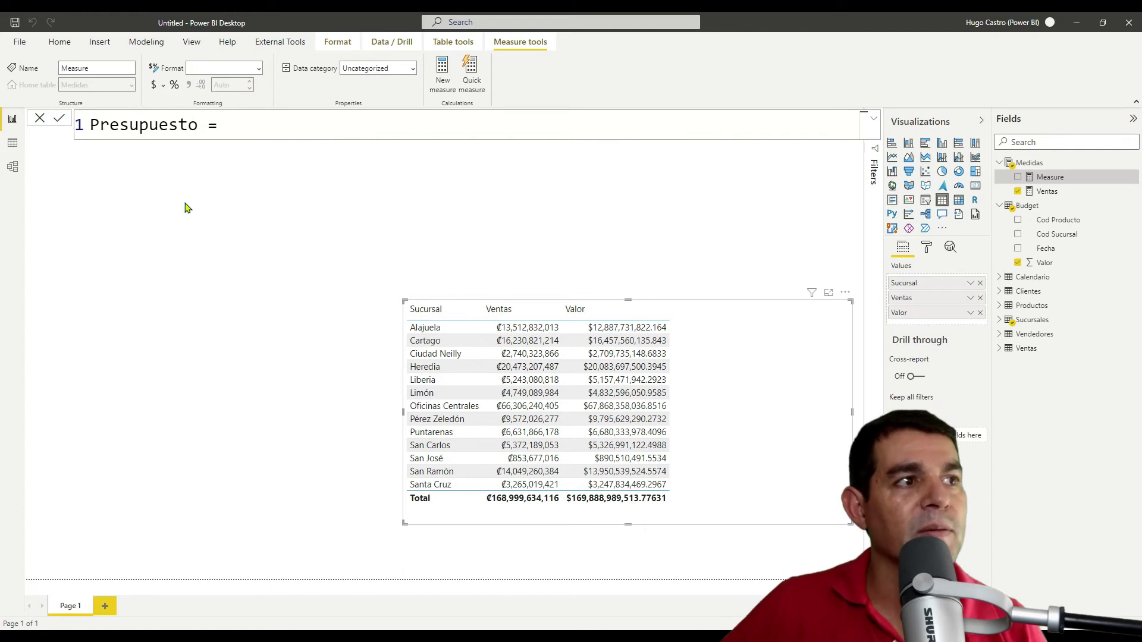
left_click(248, 122)
type("SUM(")
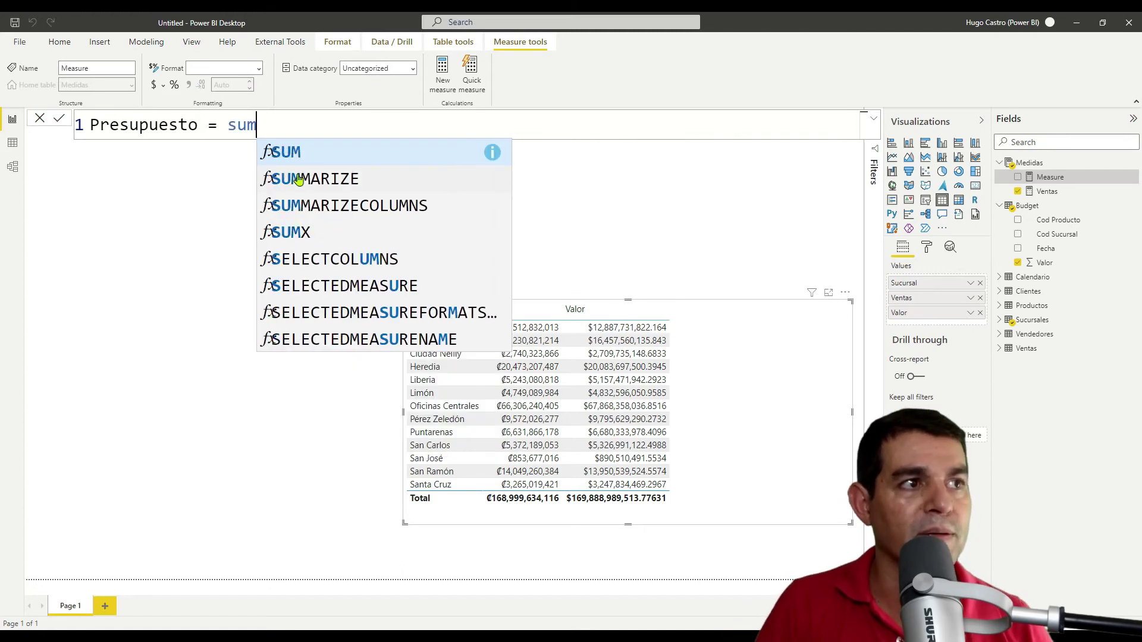
type(" valo")
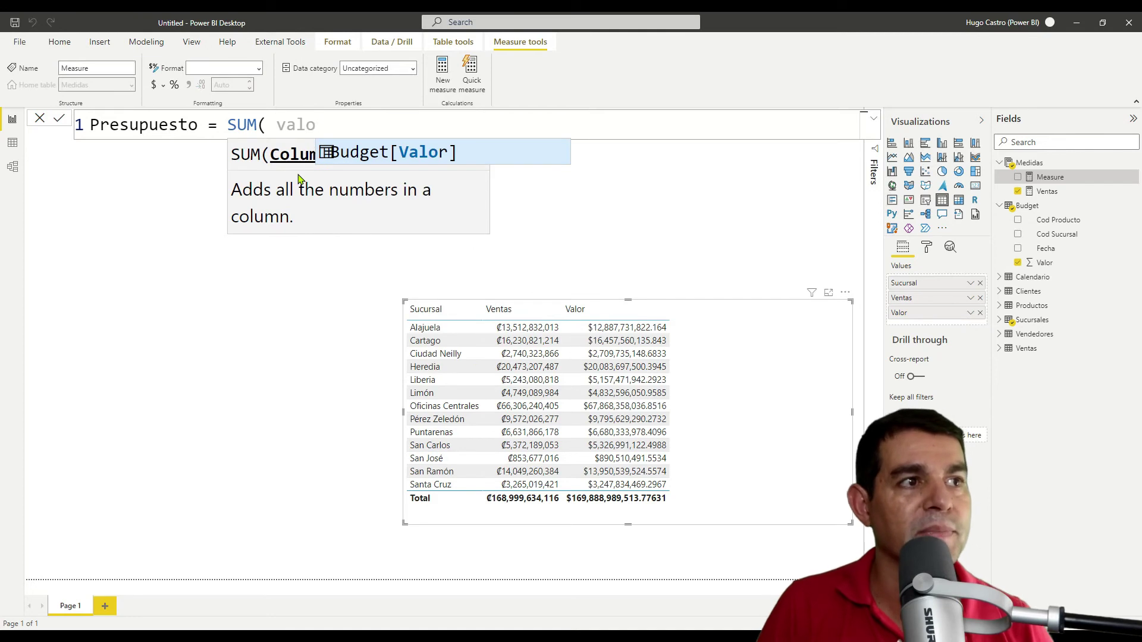
key("Tab")
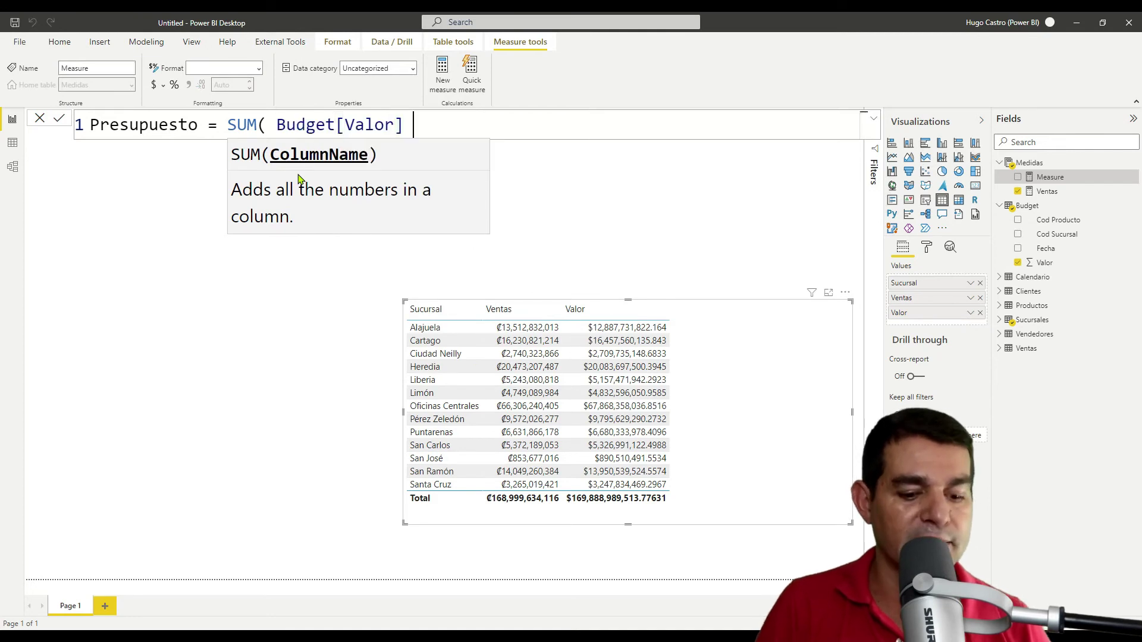
type(")")
key("Return")
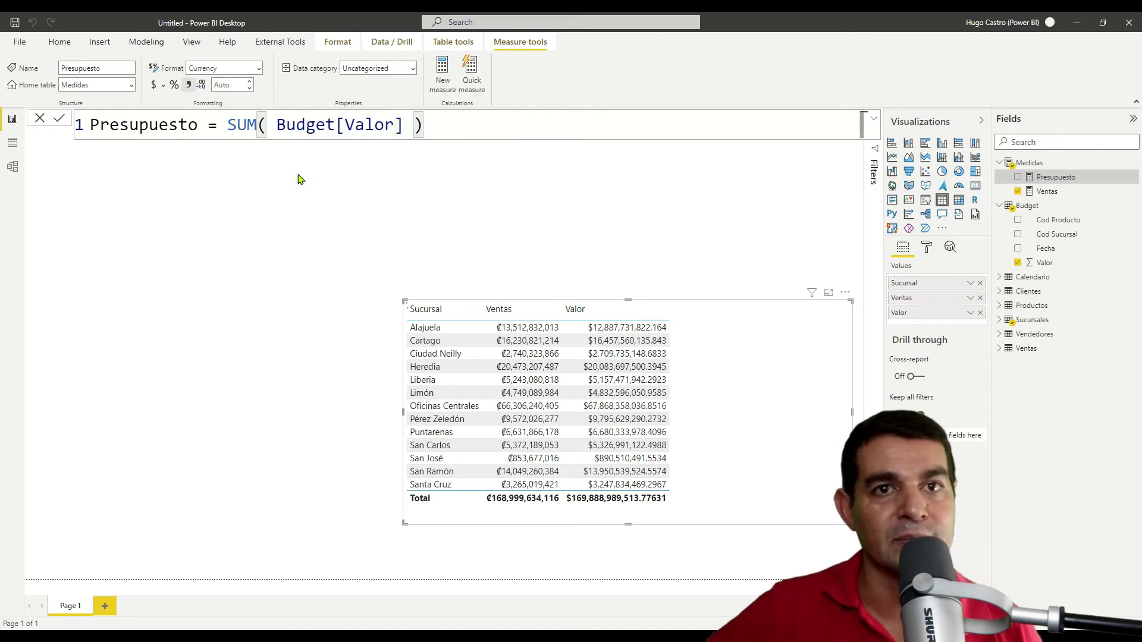
Step: Add the Presupuesto measure to the Sucursal table visual and format it with the ₡ Spanish (Costa Rica) currency symbol
left_click_drag(1047, 176, 708, 387)
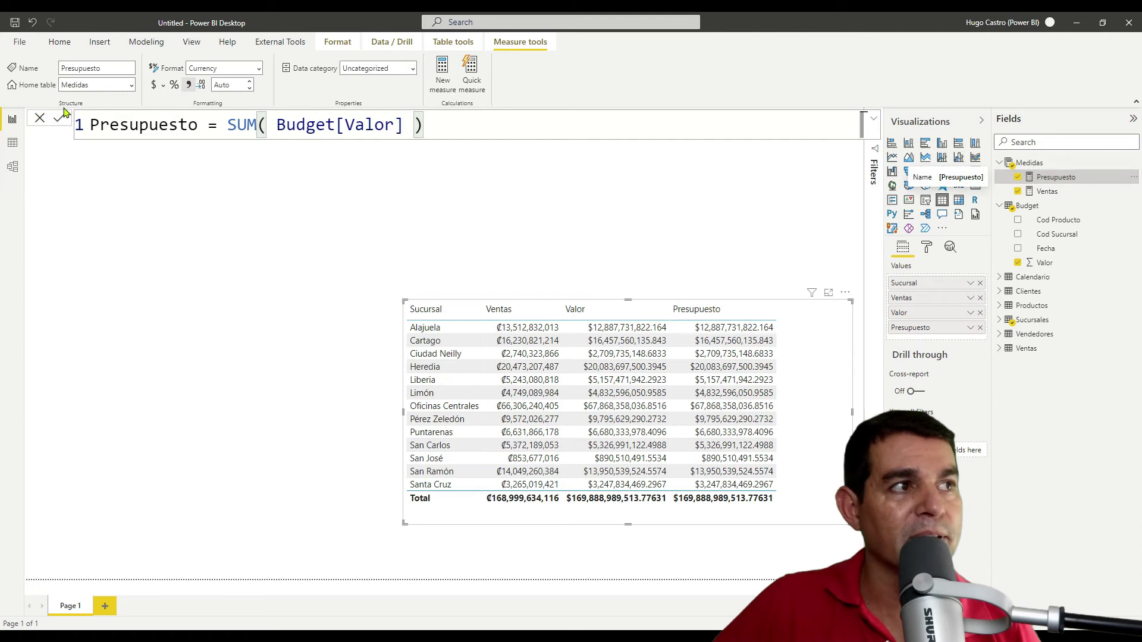
left_click(165, 87)
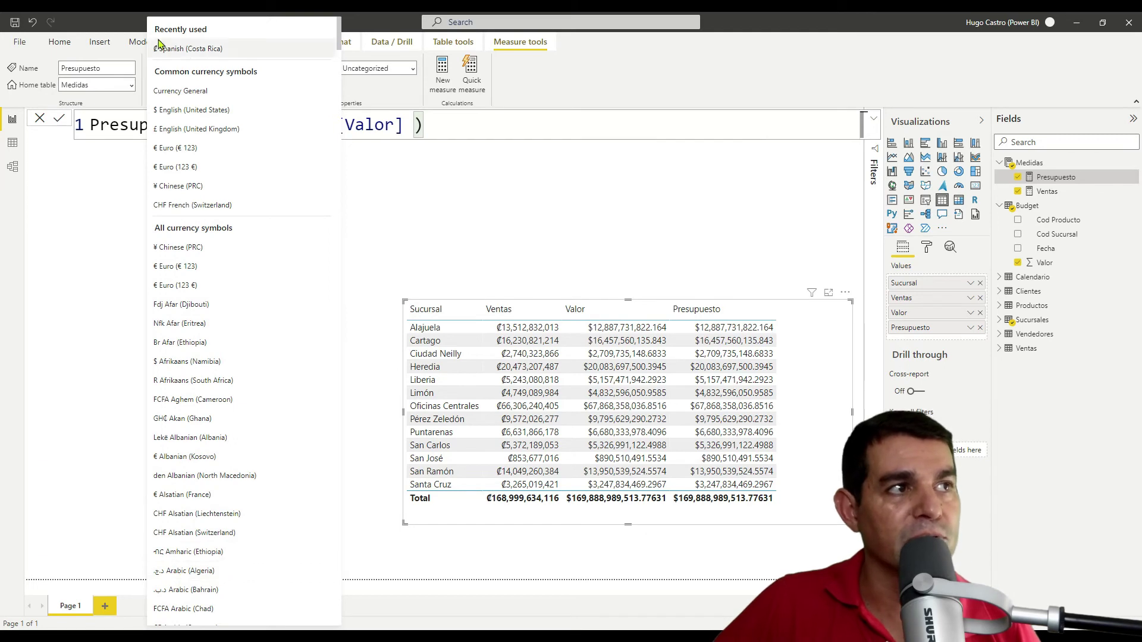
left_click(185, 50)
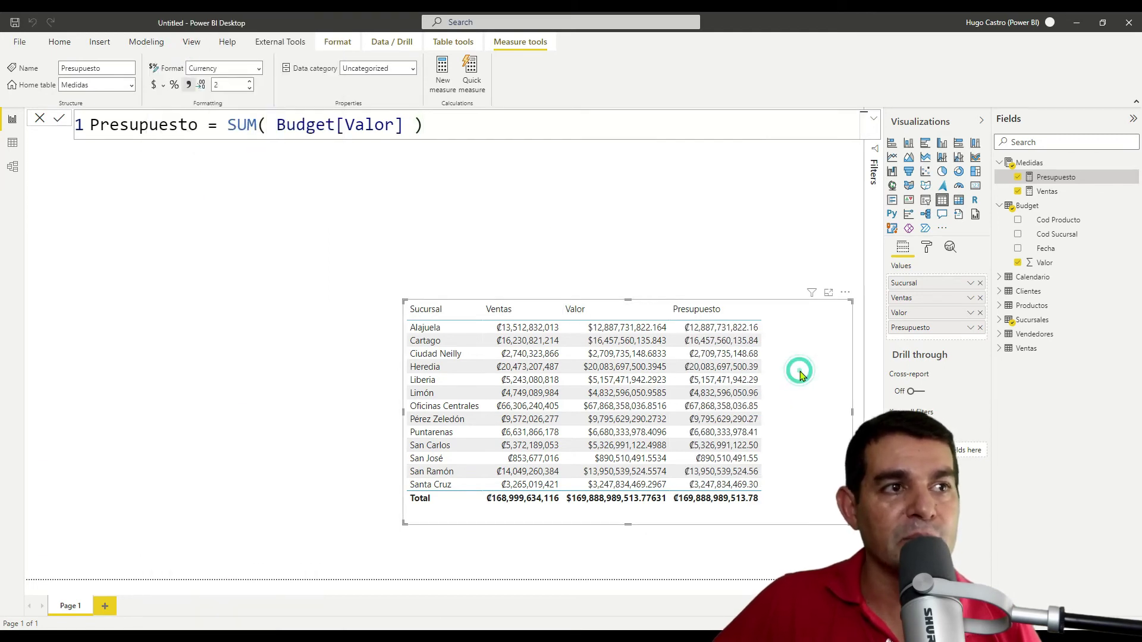
Step: Set the Presupuesto measure to 0 decimal places and remove the Valor column from the table visual
left_click(250, 89)
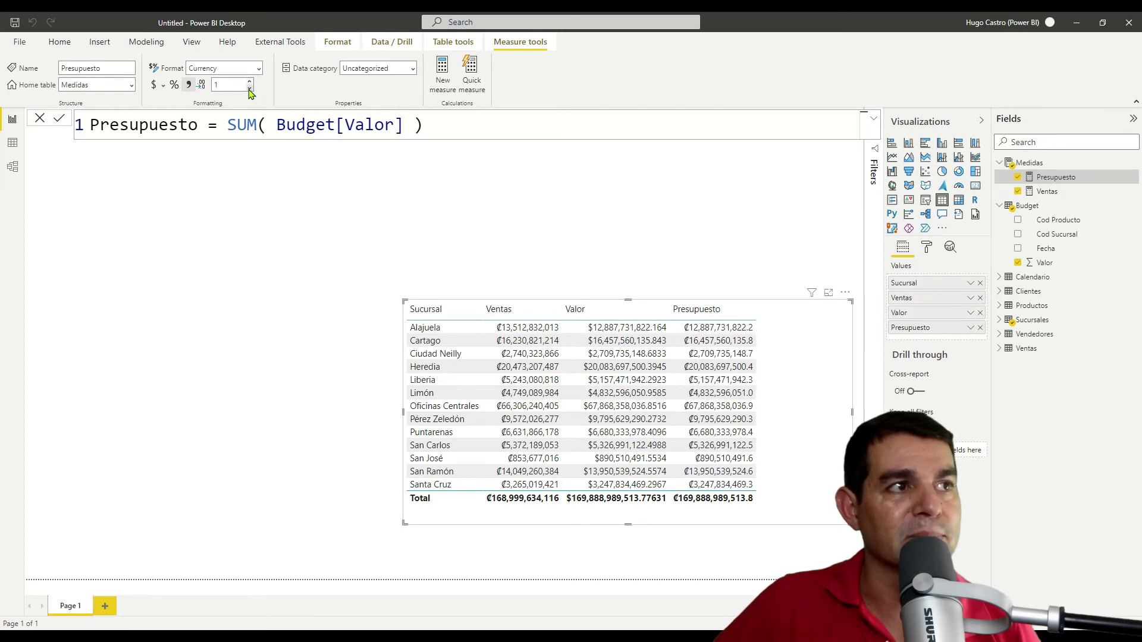
left_click(250, 88)
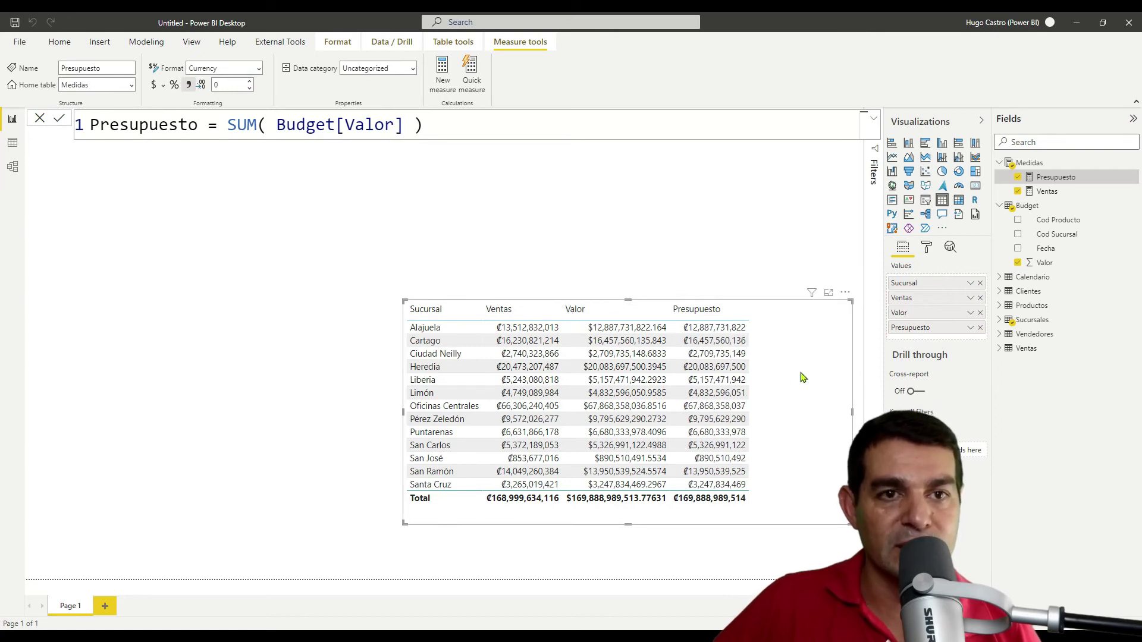
left_click(980, 314)
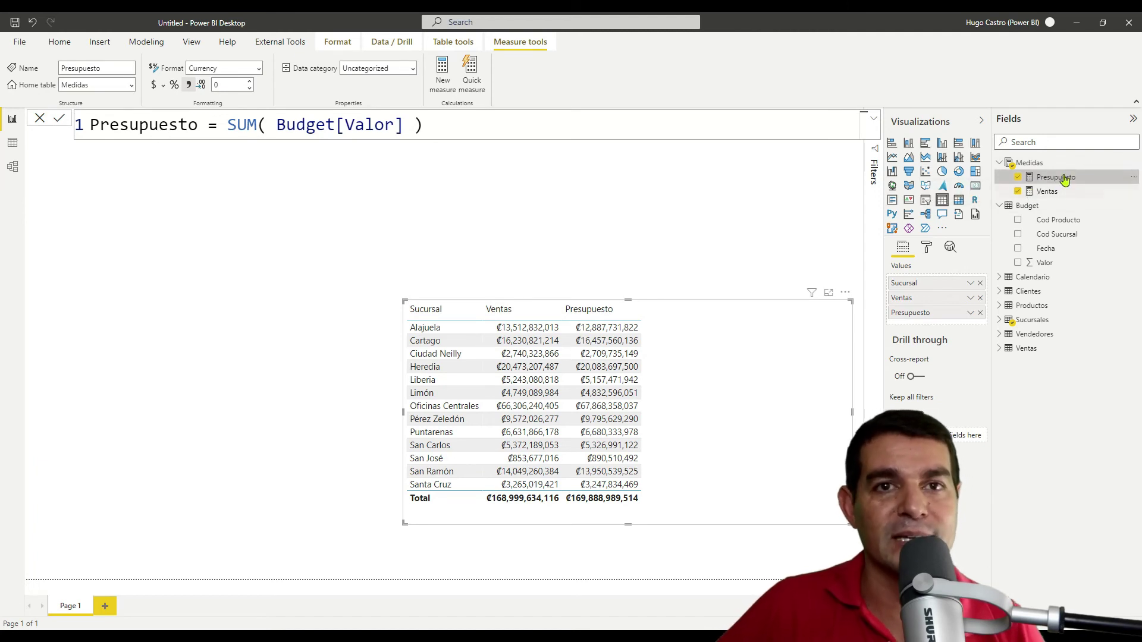
Step: Start a new measure named Variación in the Medidas table and begin its formula with the [Ventas] measure
left_click(1129, 164)
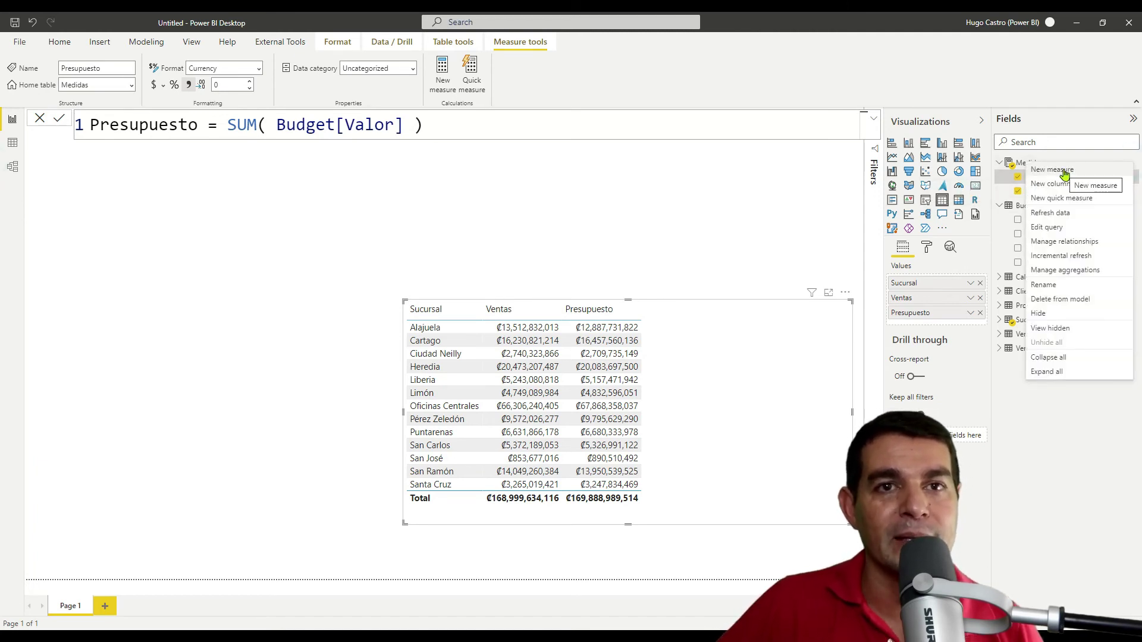
left_click(831, 257)
double_click(132, 127)
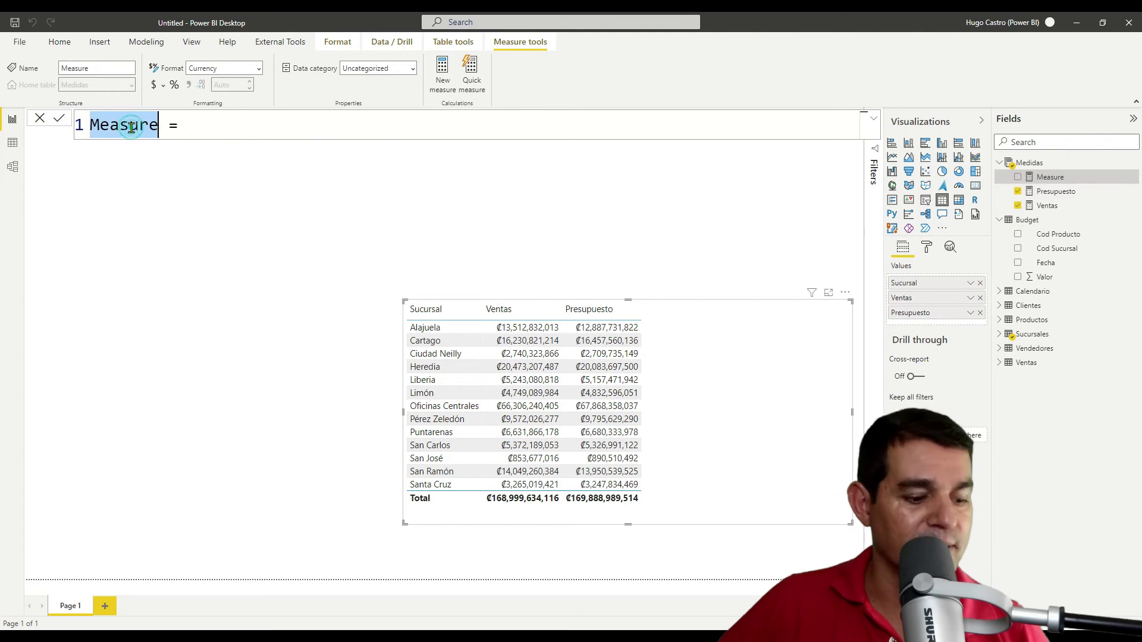
type("Variaci")
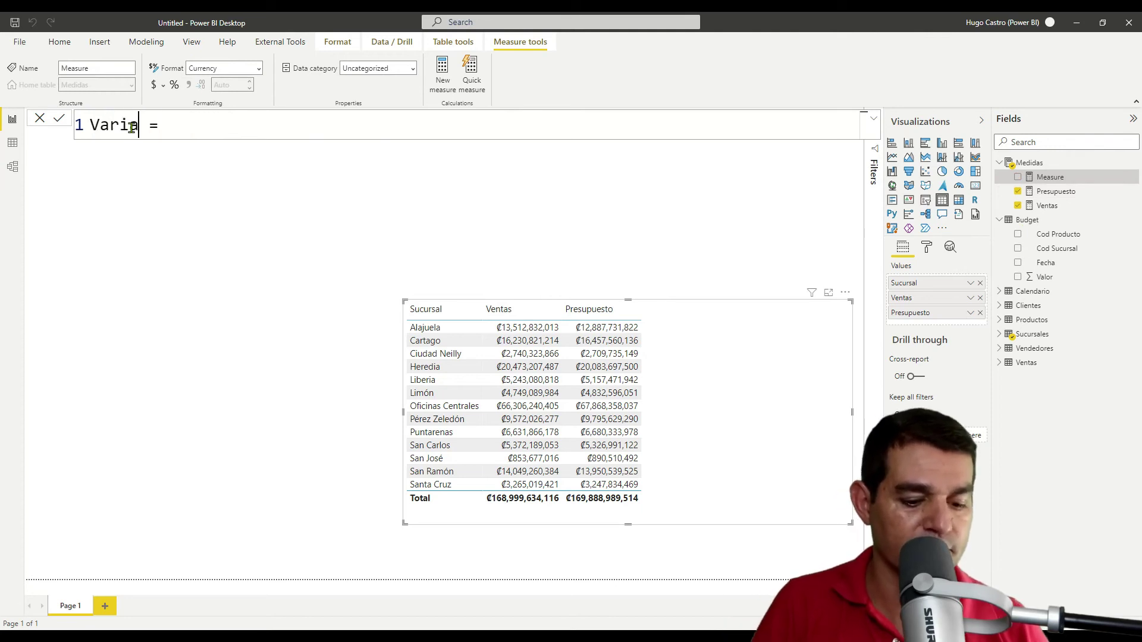
type("ón = ")
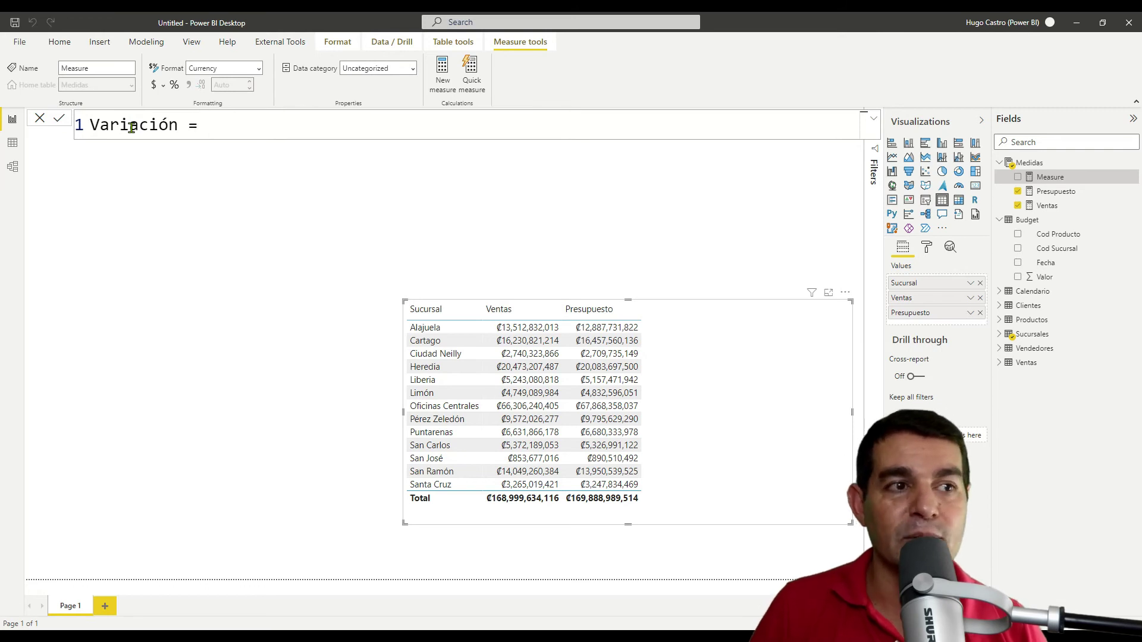
type("ven")
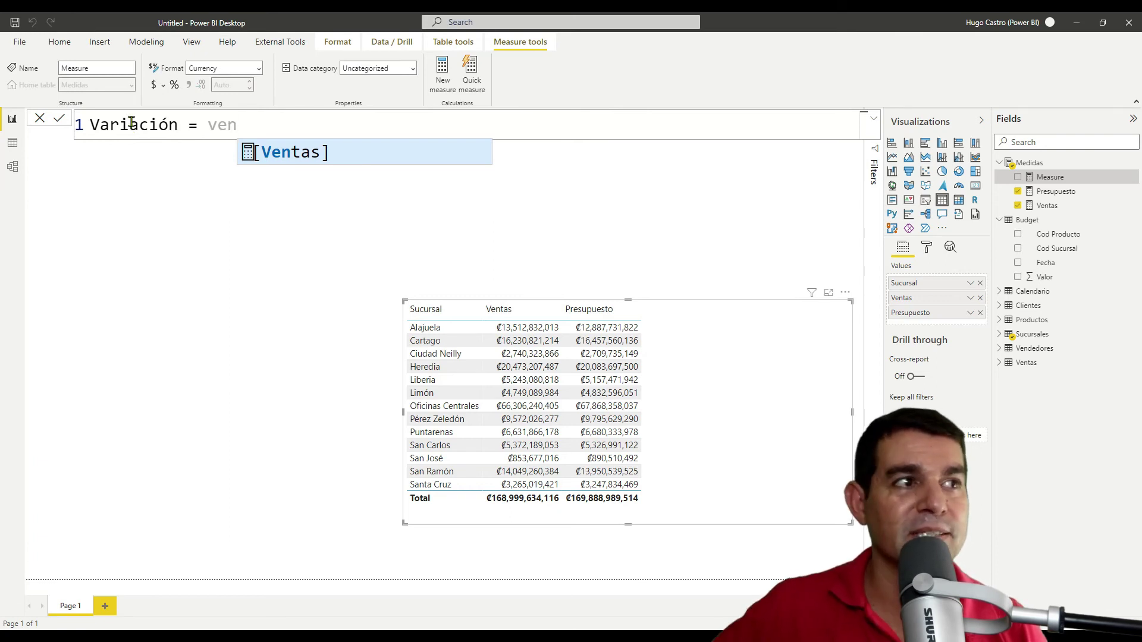
key("Escape")
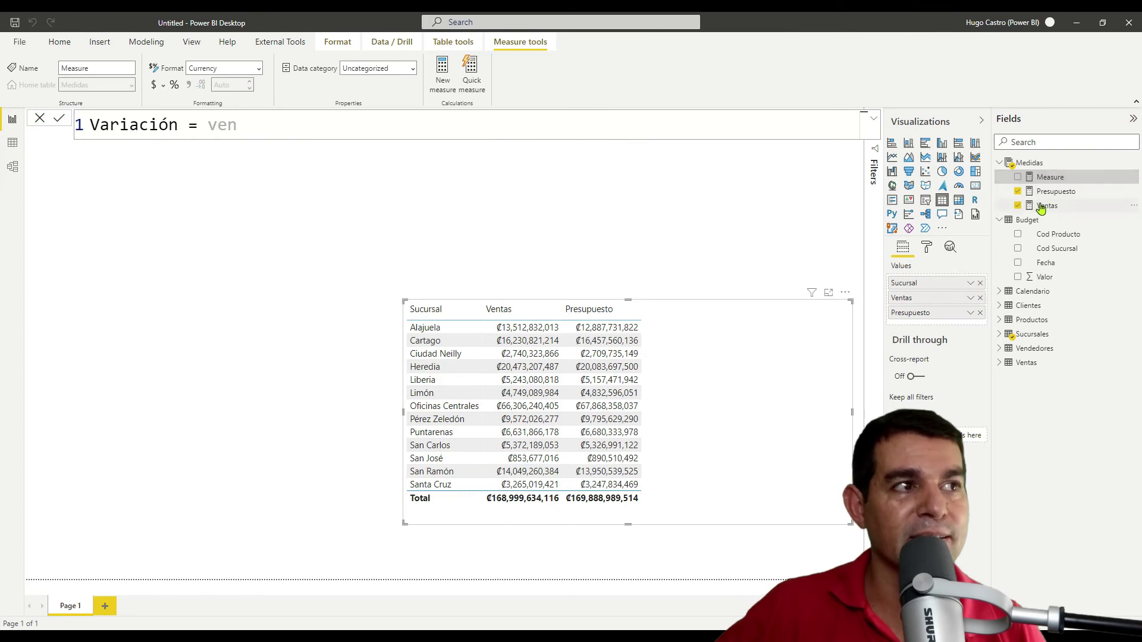
left_click(245, 123)
key("BackSpace")
key("BackSpace")
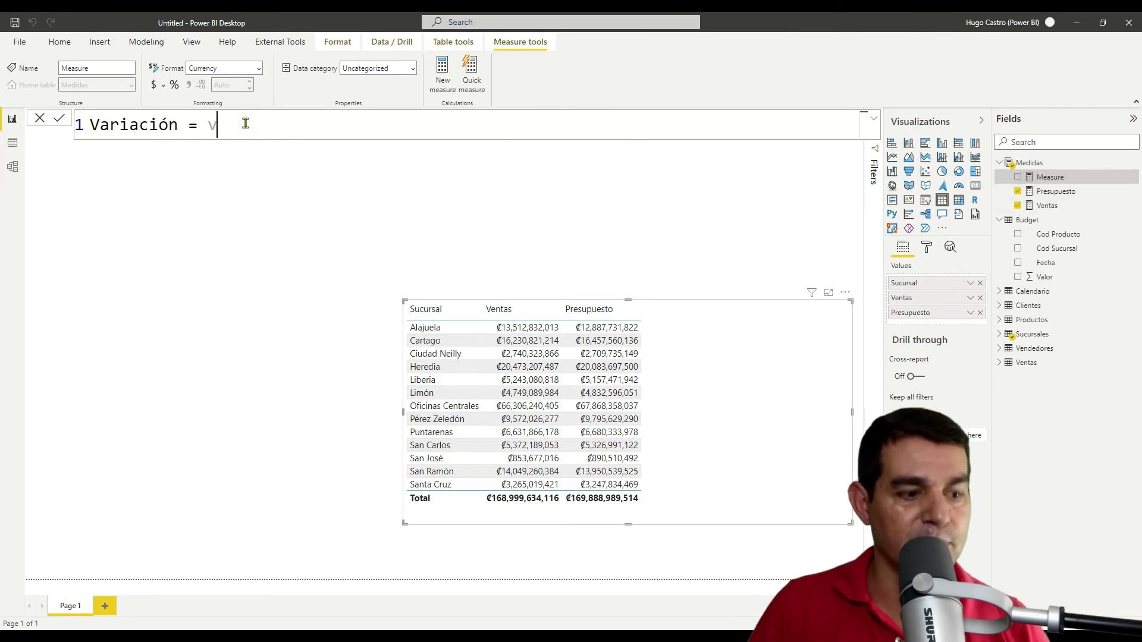
type("ven")
key("Tab")
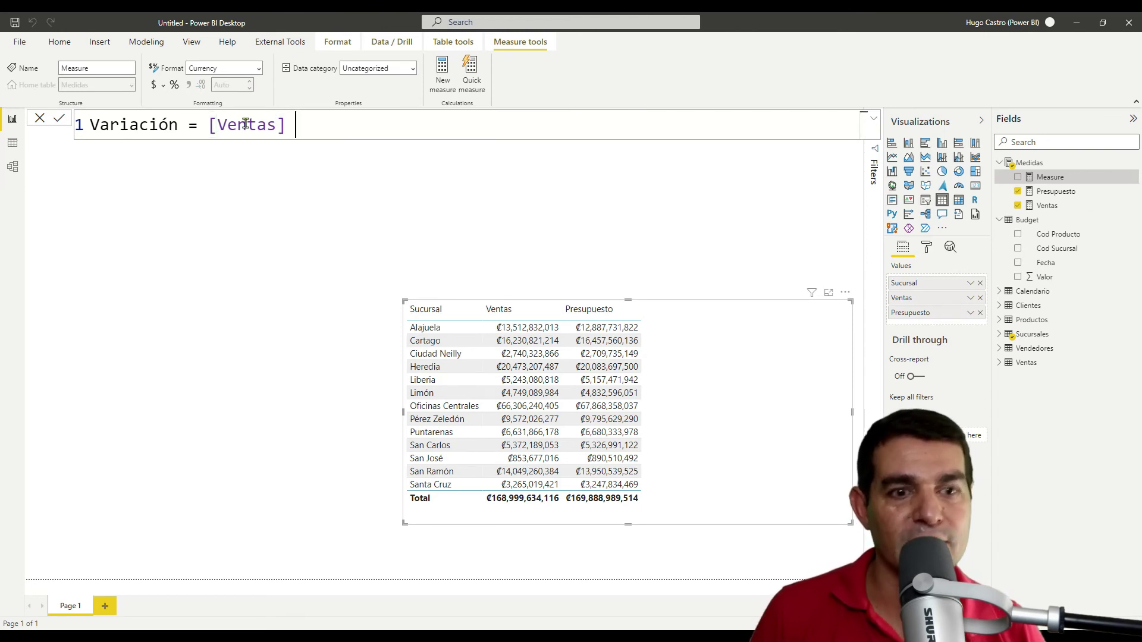
Step: Complete the Variación formula as [Ventas] - [Presupuesto] and commit the measure
type("- ")
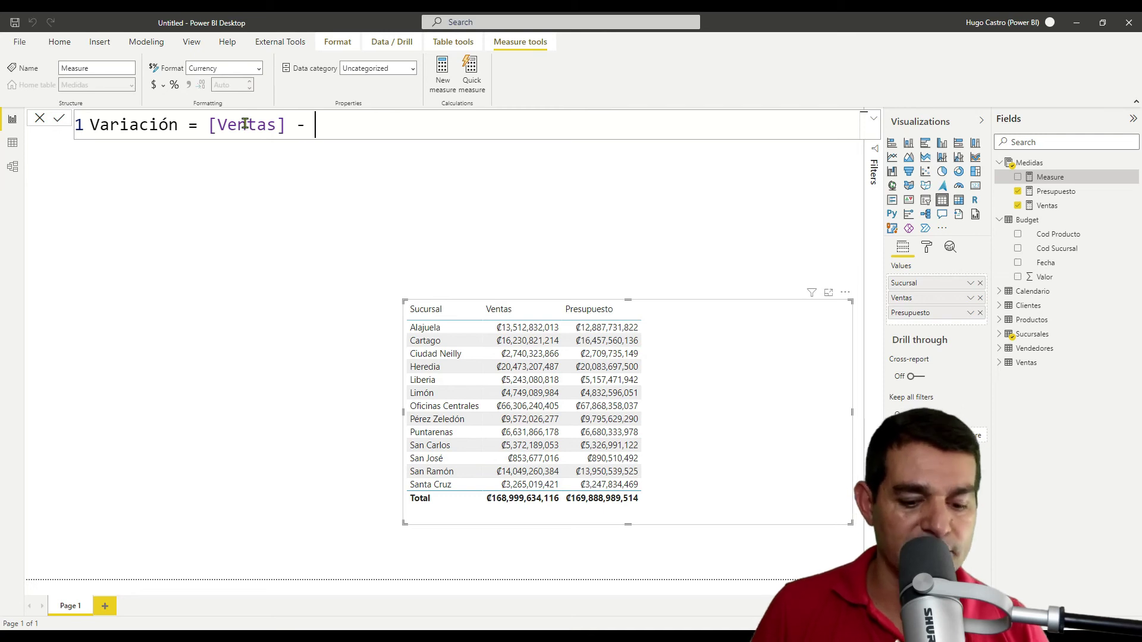
type("pres")
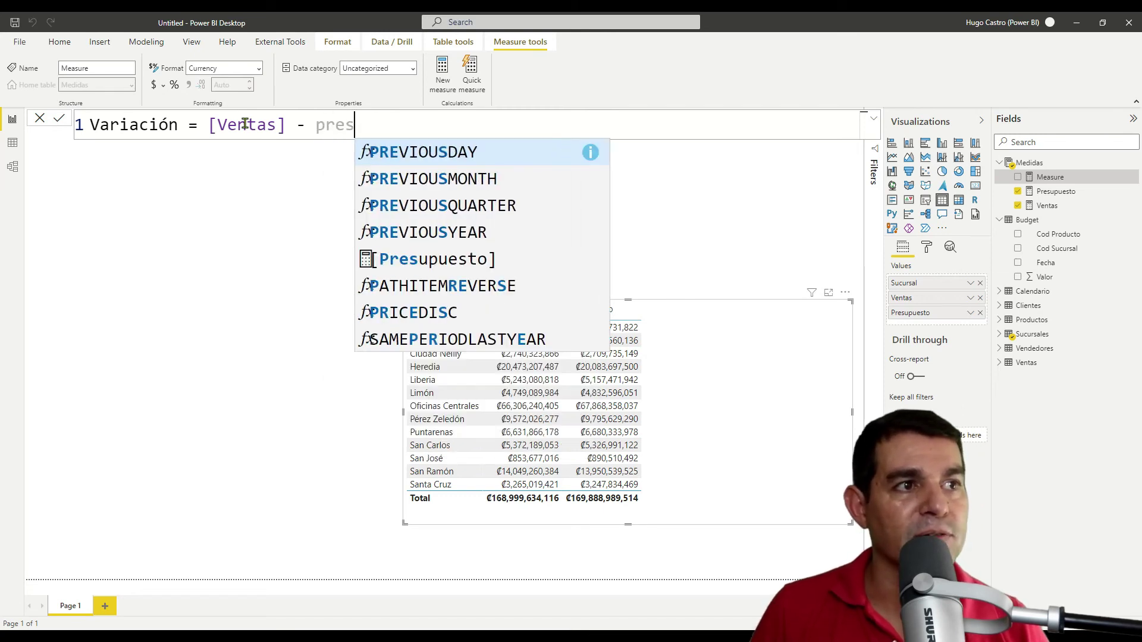
key("Down")
key("Down")
key("Down")
key("Down")
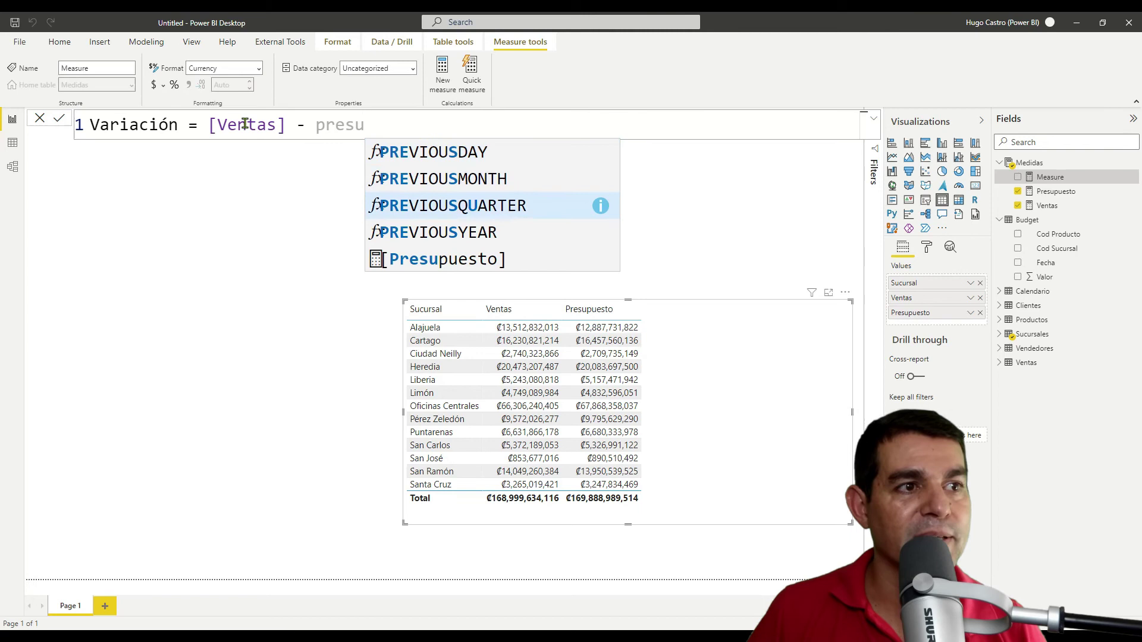
key("Tab")
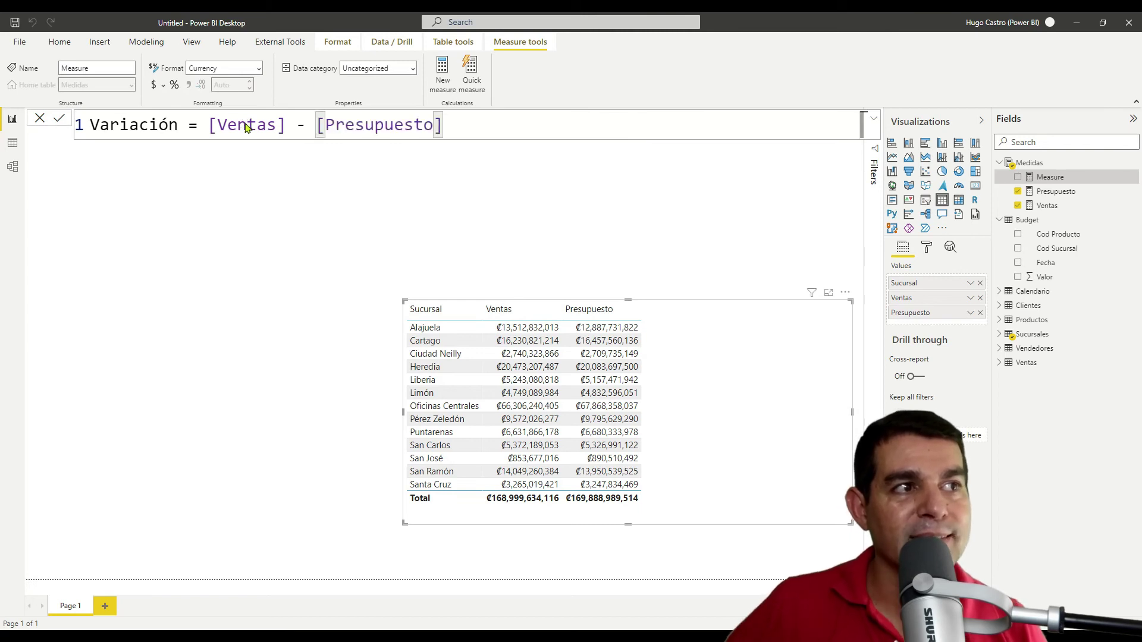
key("Return")
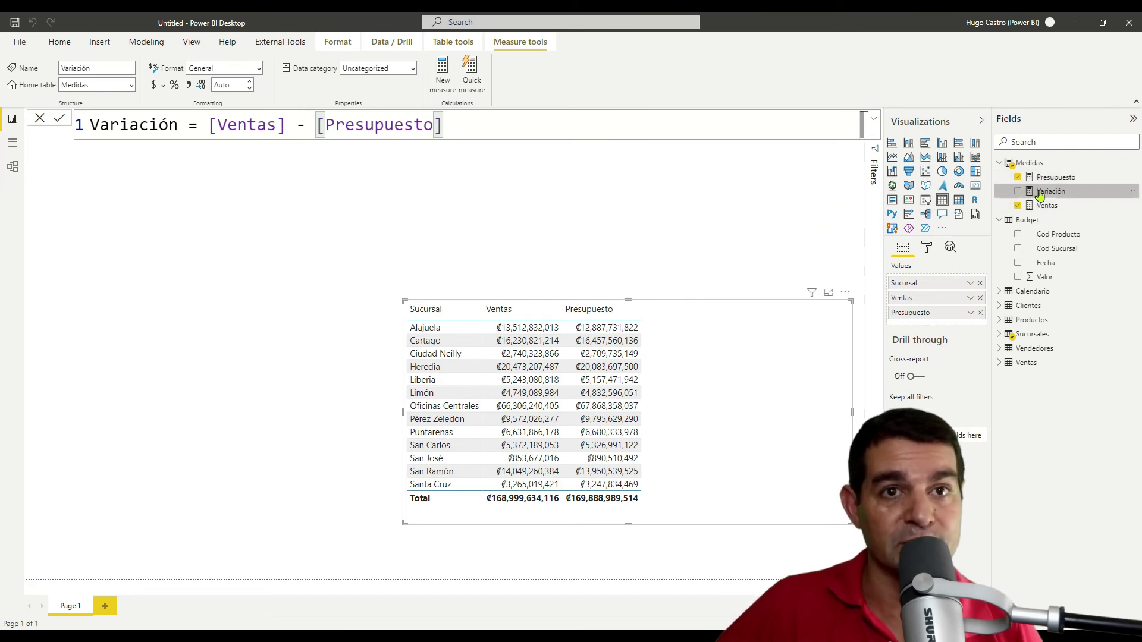
Step: Add the Variación measure to the Sucursal table visual and format it as ₡ currency with 0 decimal places
left_click_drag(1050, 191, 755, 367)
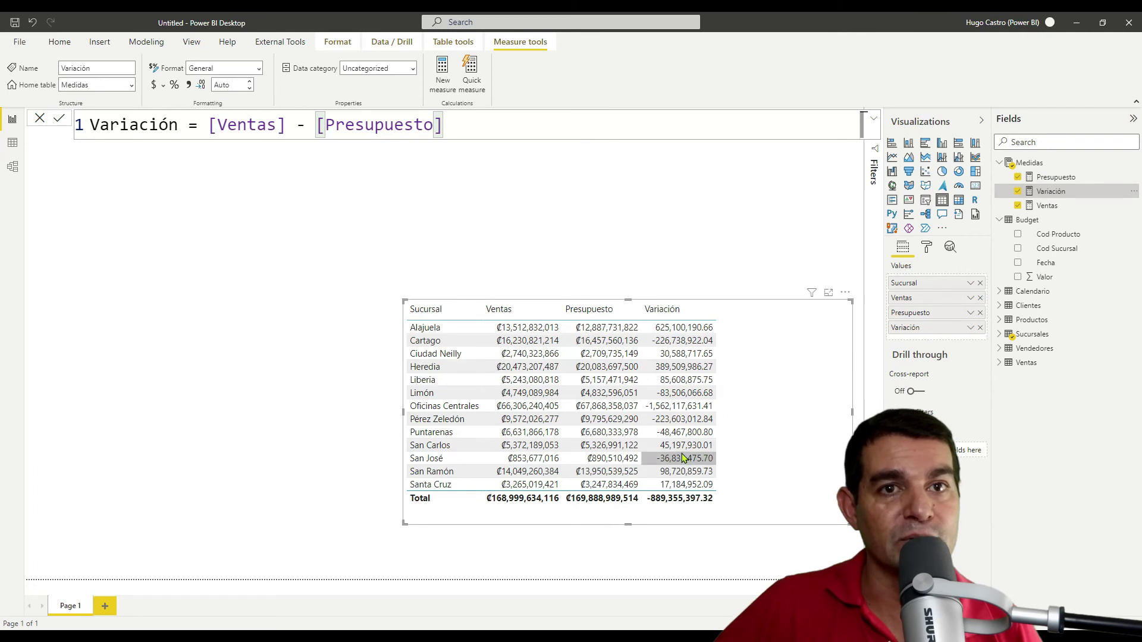
left_click(164, 86)
key("Escape")
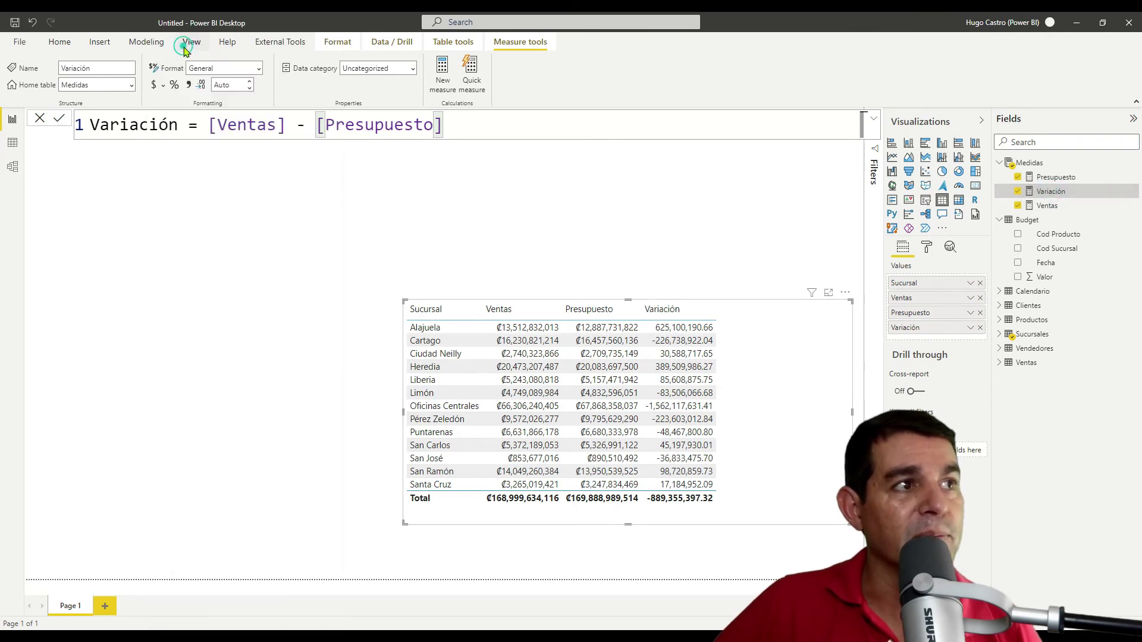
left_click(249, 88)
left_click(249, 88)
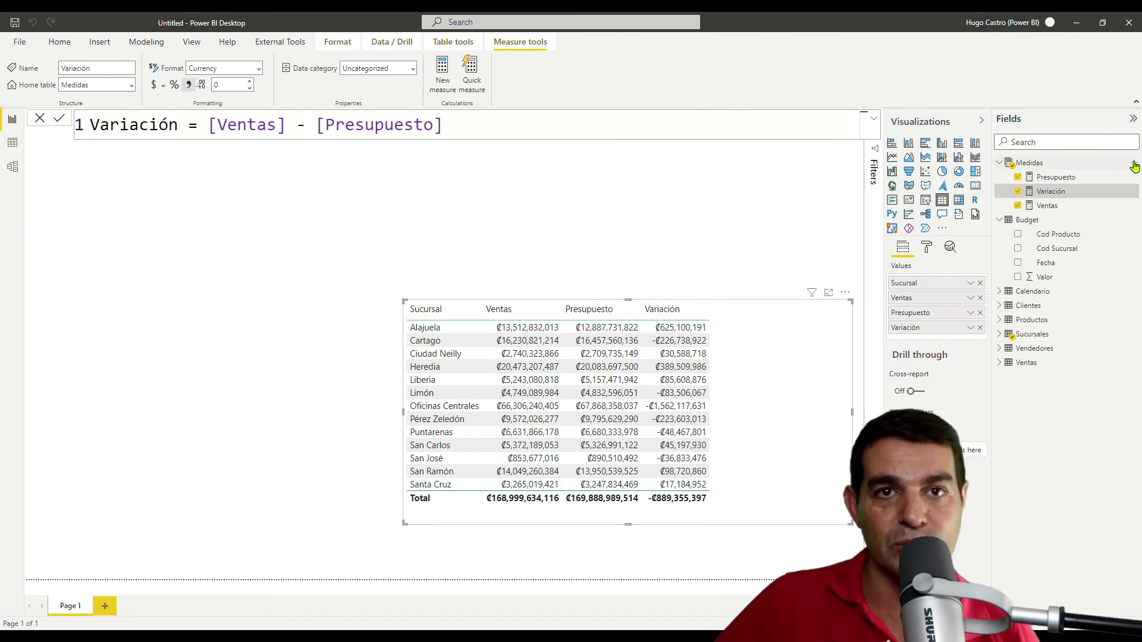
Step: Start another new measure in the Medidas table and name it % Variación
right_click(1100, 163)
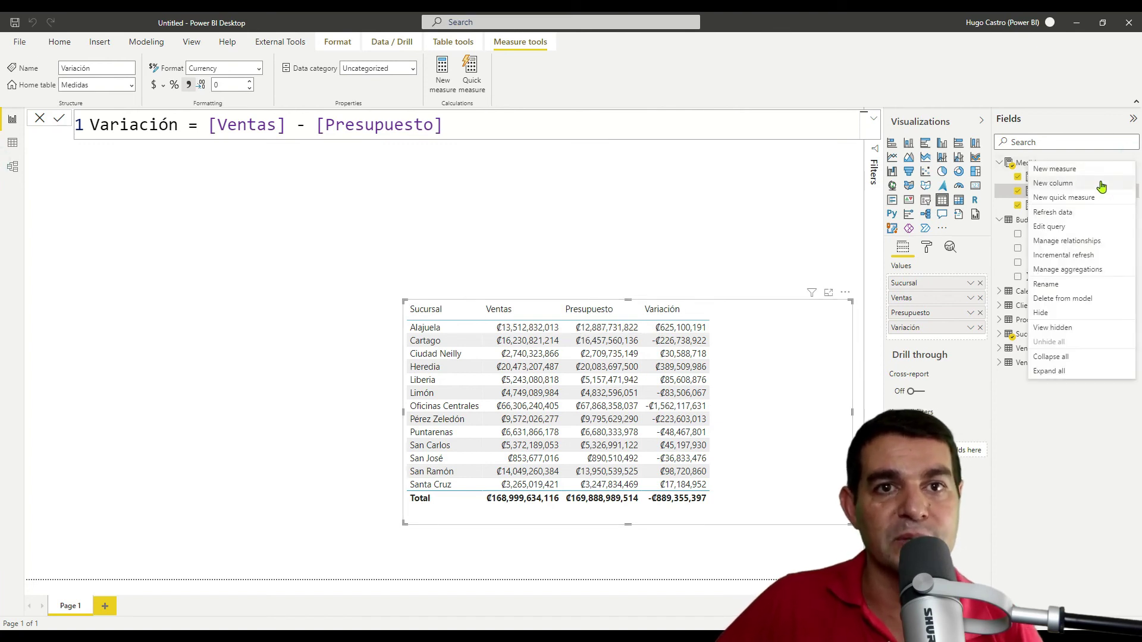
left_click(1058, 169)
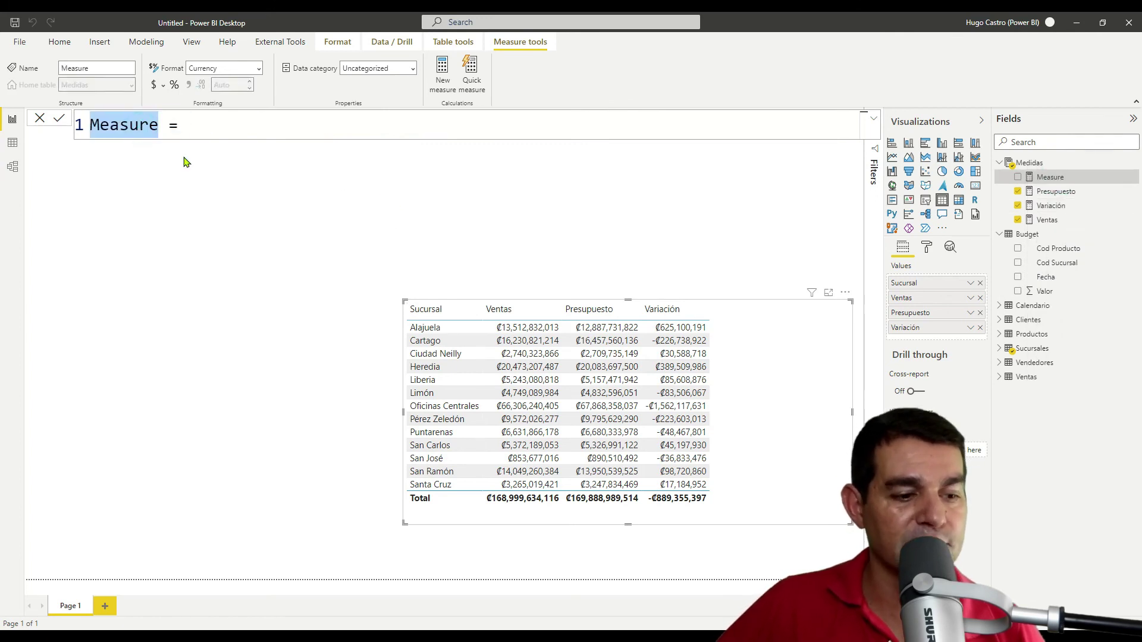
type("% ")
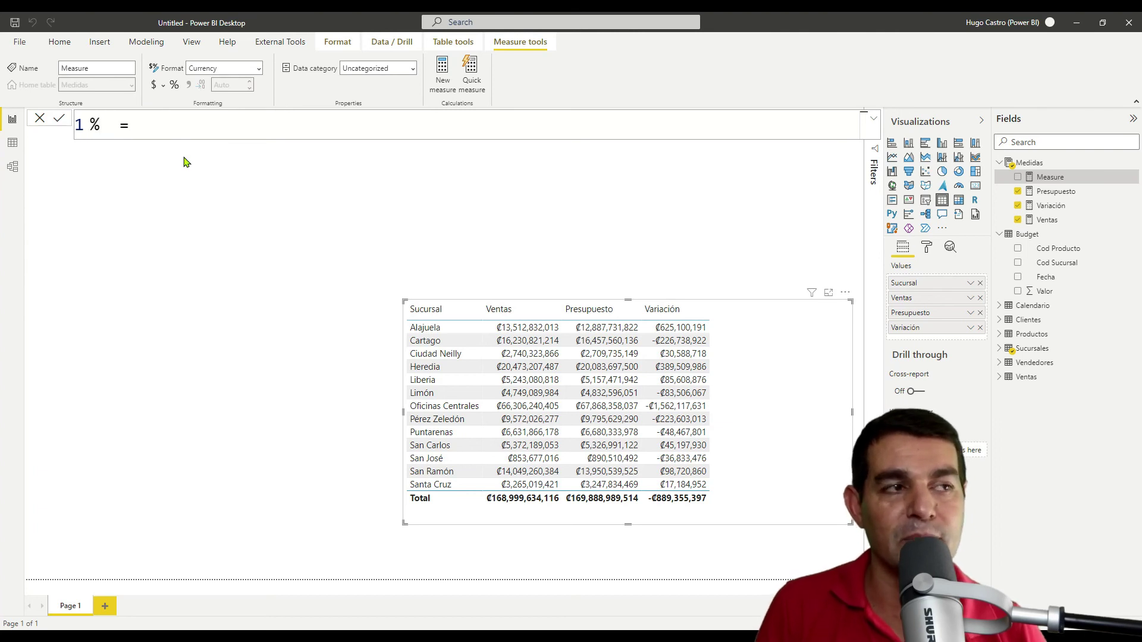
type("Va")
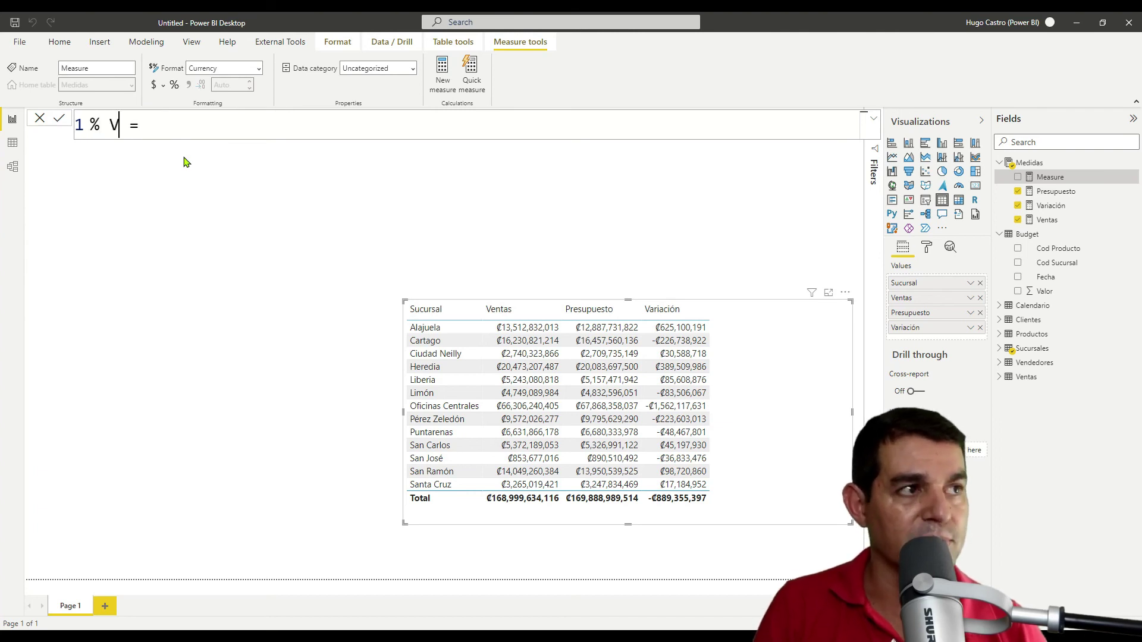
type("riaci")
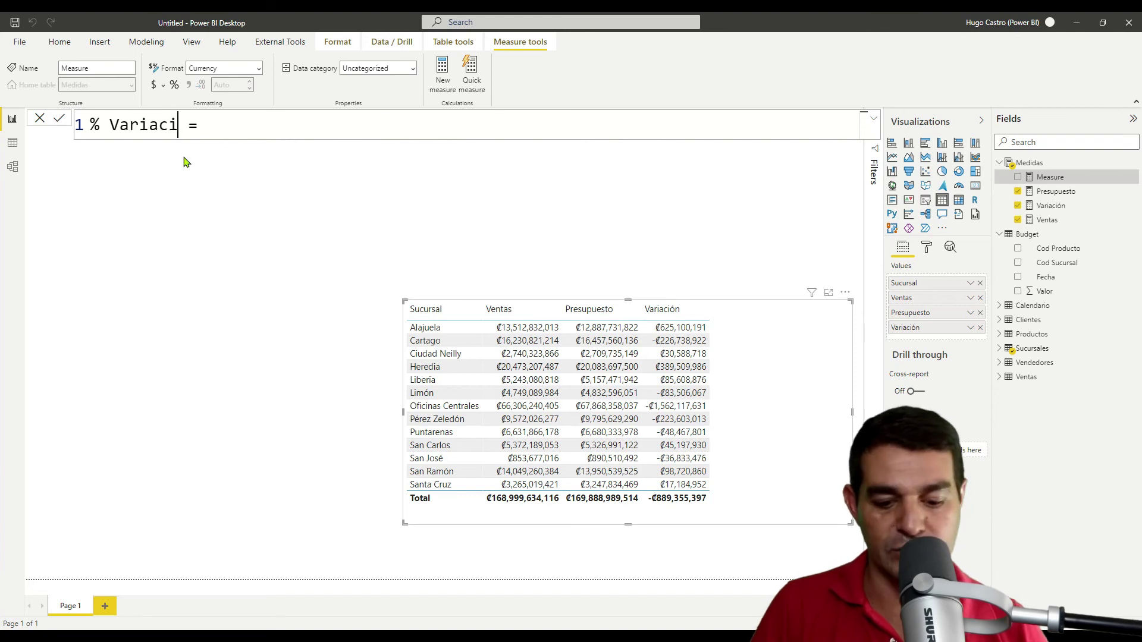
type("ón = ")
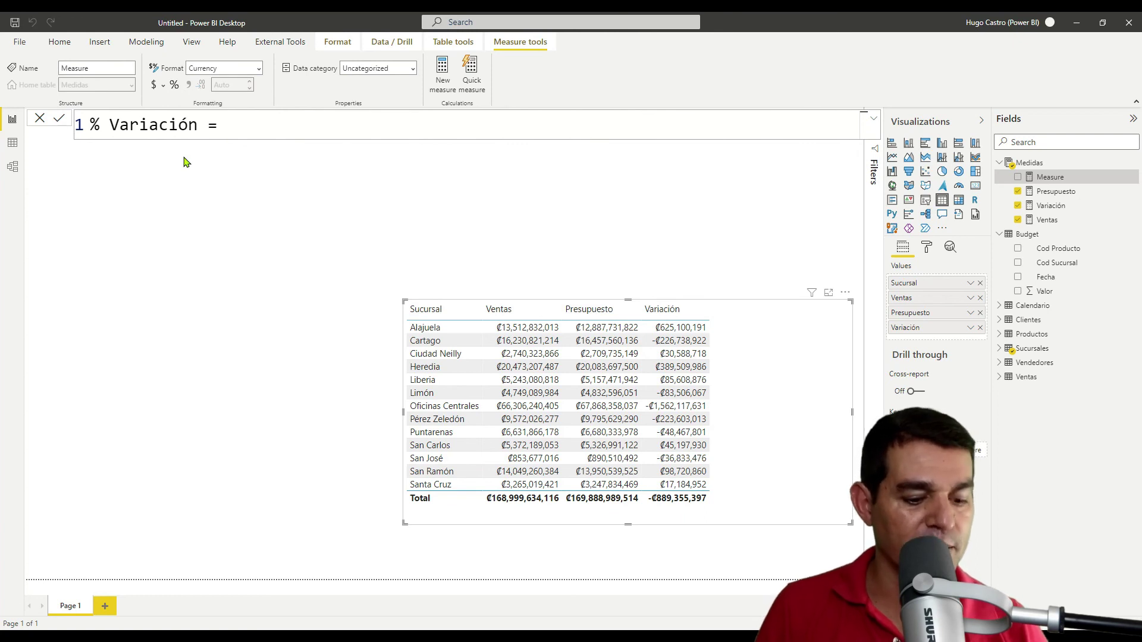
Step: Write the % Variación formula as [Variación] / [Presupuesto]
type("vari")
key("Tab")
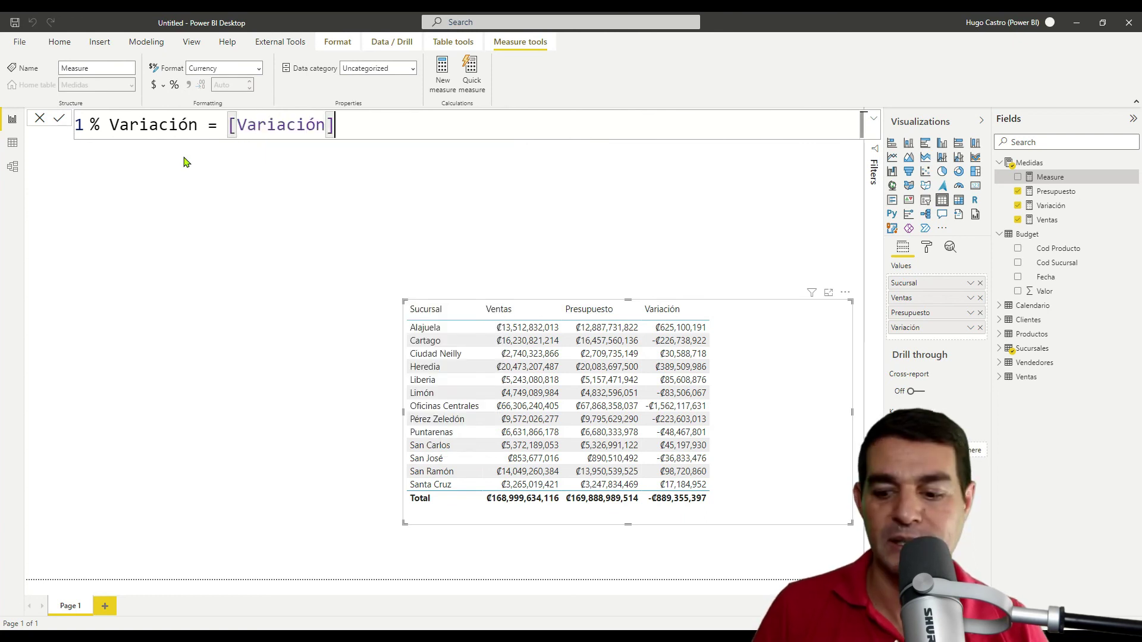
type("/ ")
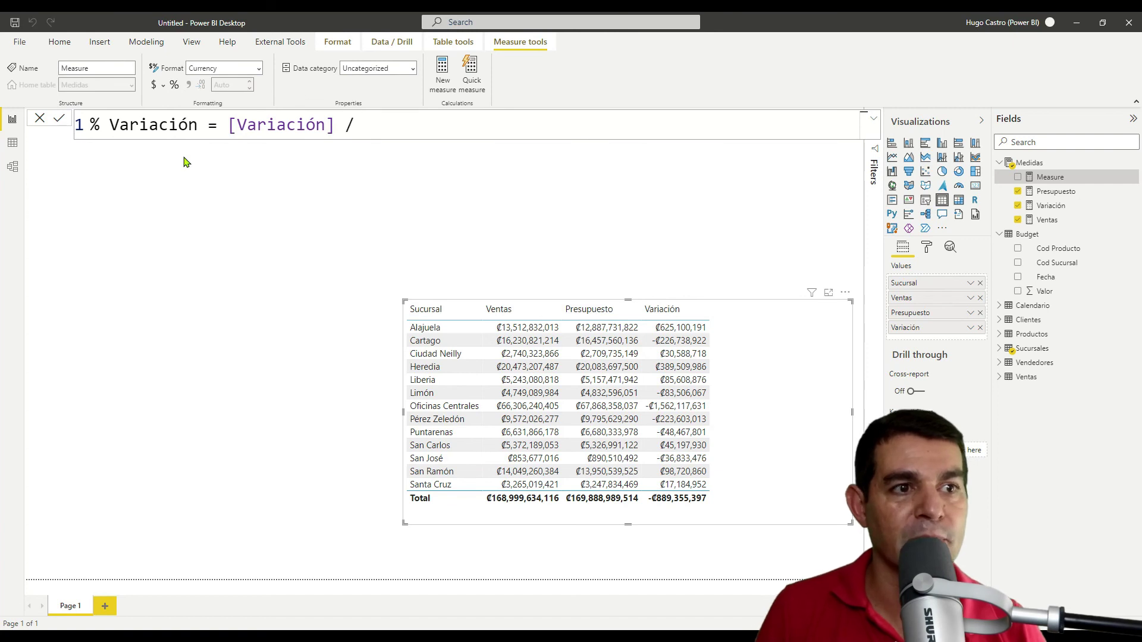
type("pres")
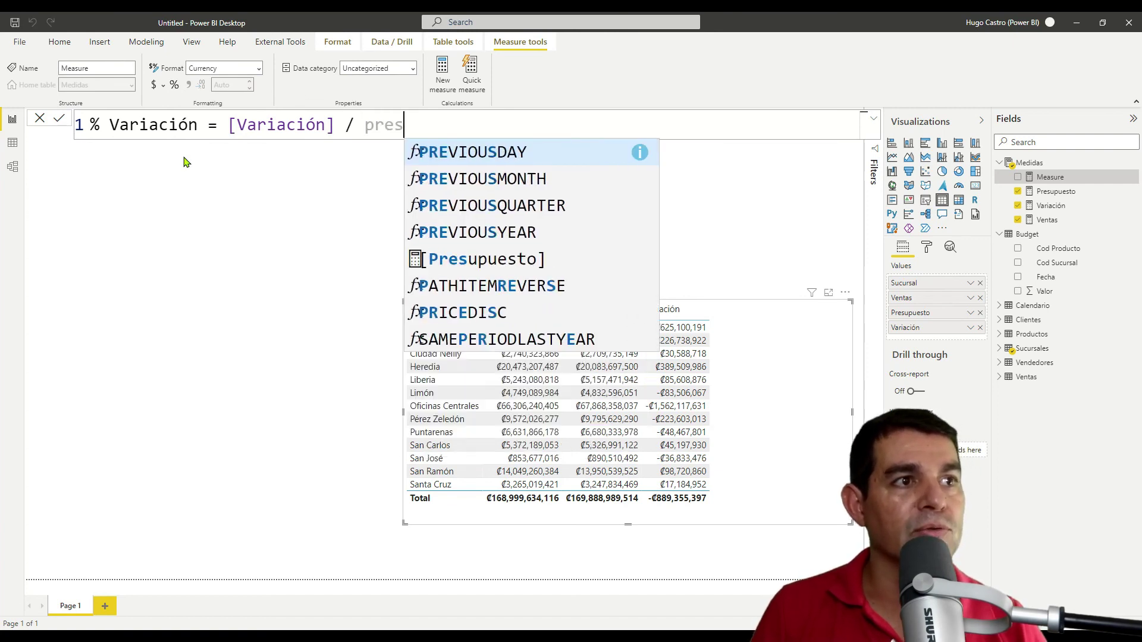
key("Down")
key("Down")
key("Down")
key("Down")
key("Down")
key("Up")
key("Tab")
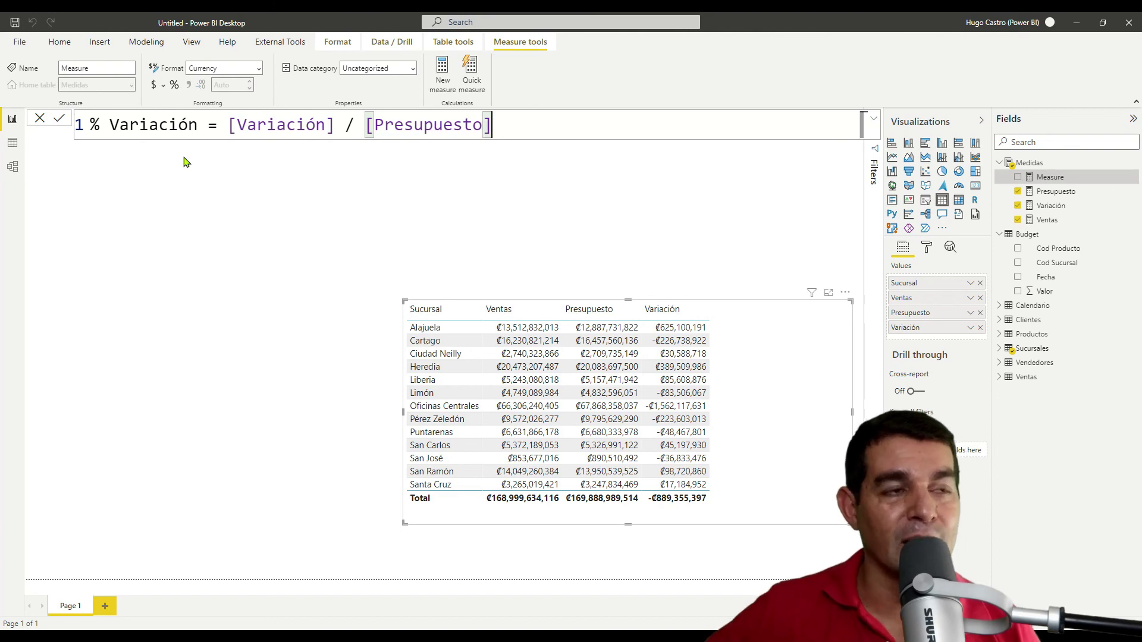
Step: Replace the division expression in % Variación with DIVIDE( [Variación] , [Presupuesto] ) and commit the measure
double_click(350, 126)
left_click_drag(492, 125, 228, 126)
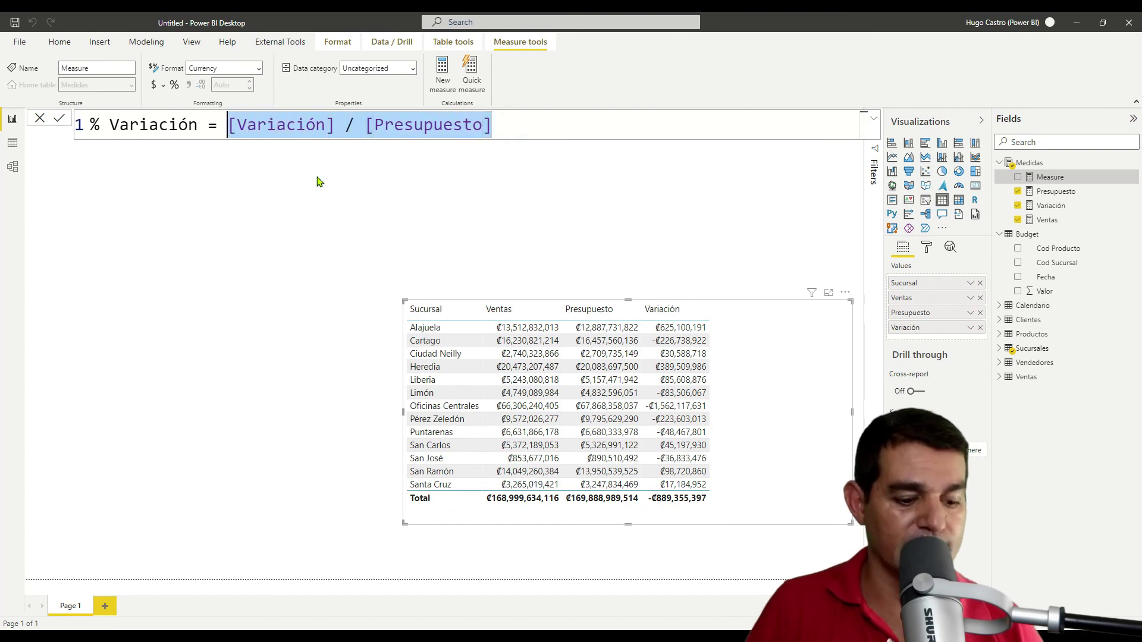
type("divi")
key("Tab")
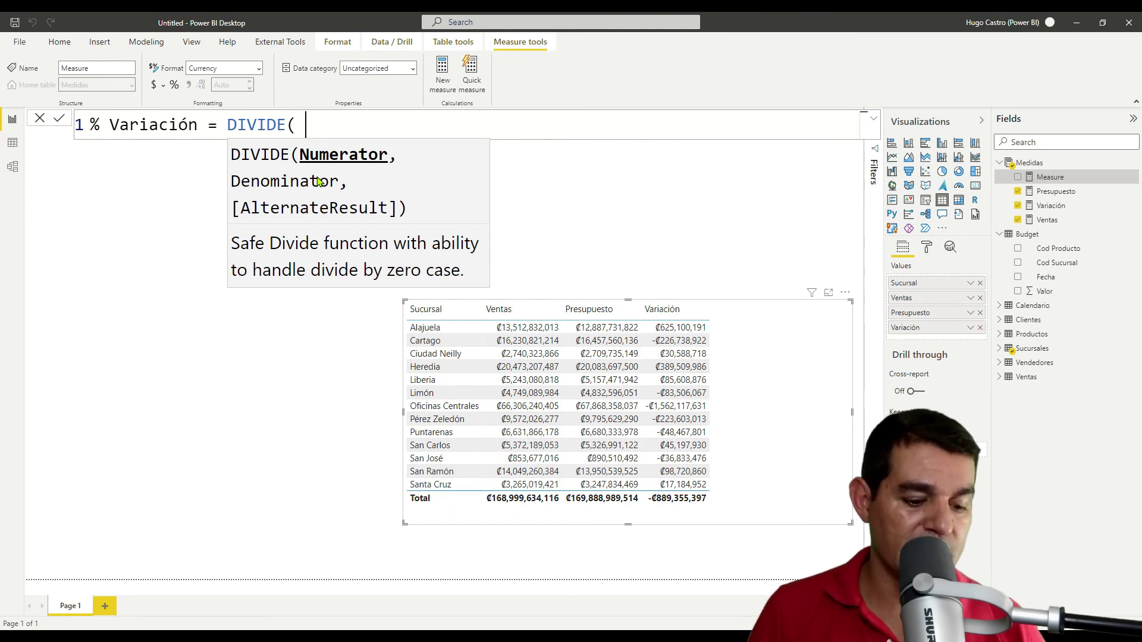
type("varia")
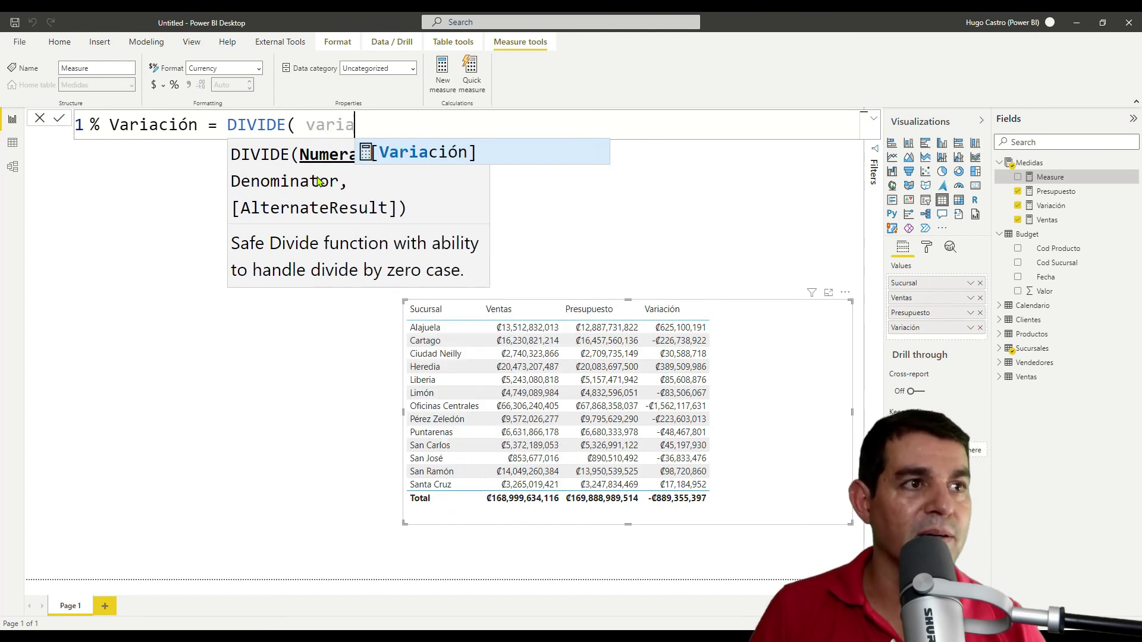
key("Tab")
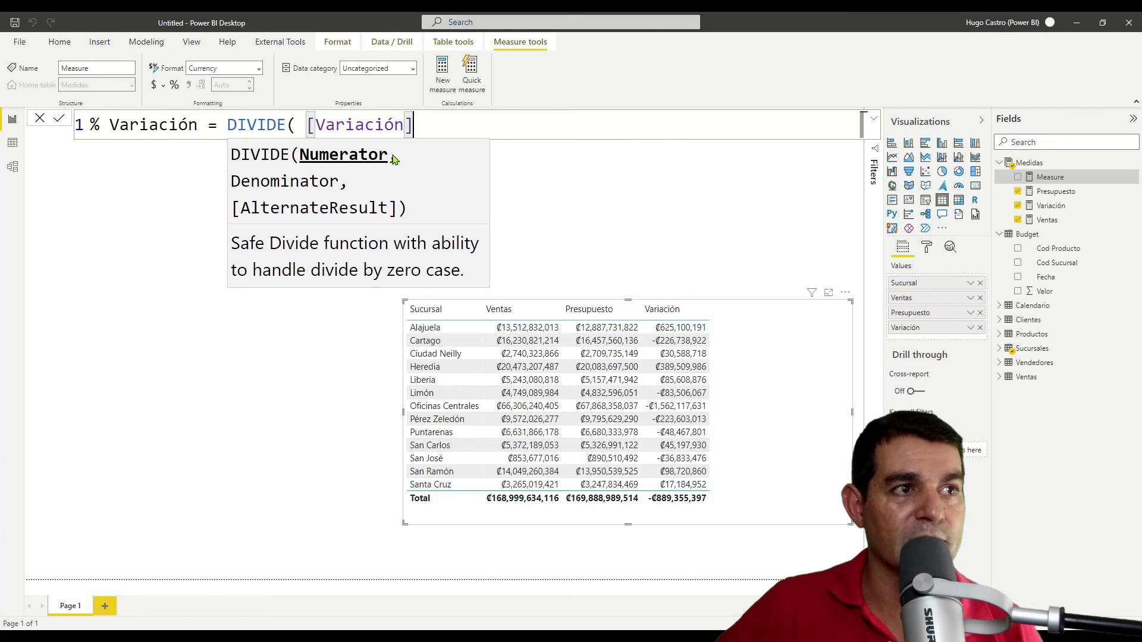
type(", ")
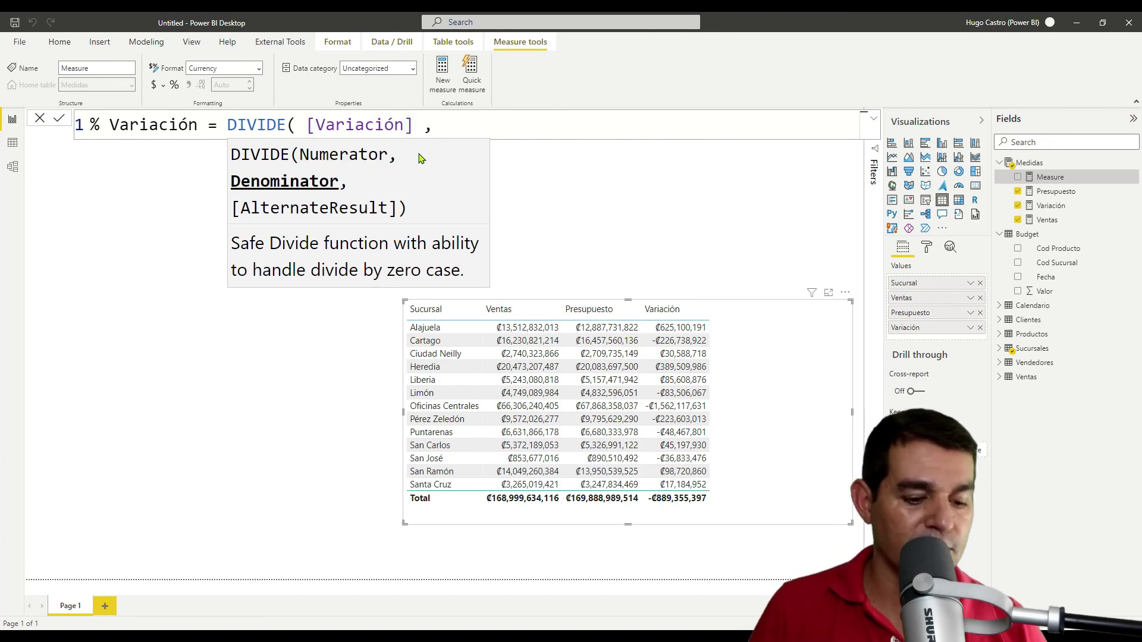
type("pres")
key("Down")
key("Down")
key("Down")
key("Down")
key("Tab")
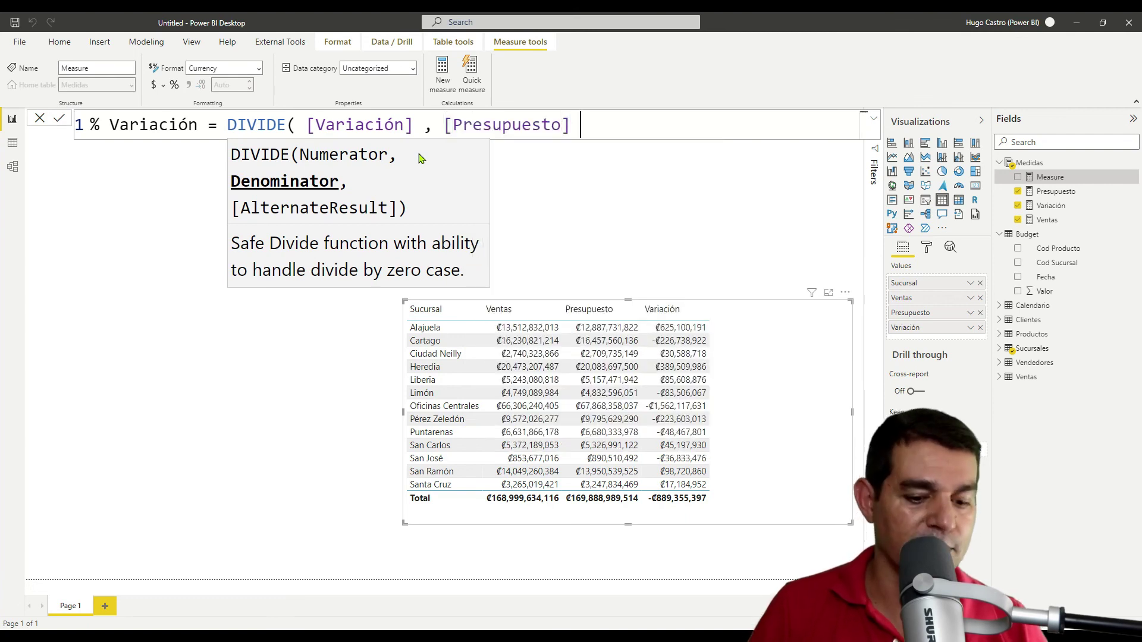
type(")")
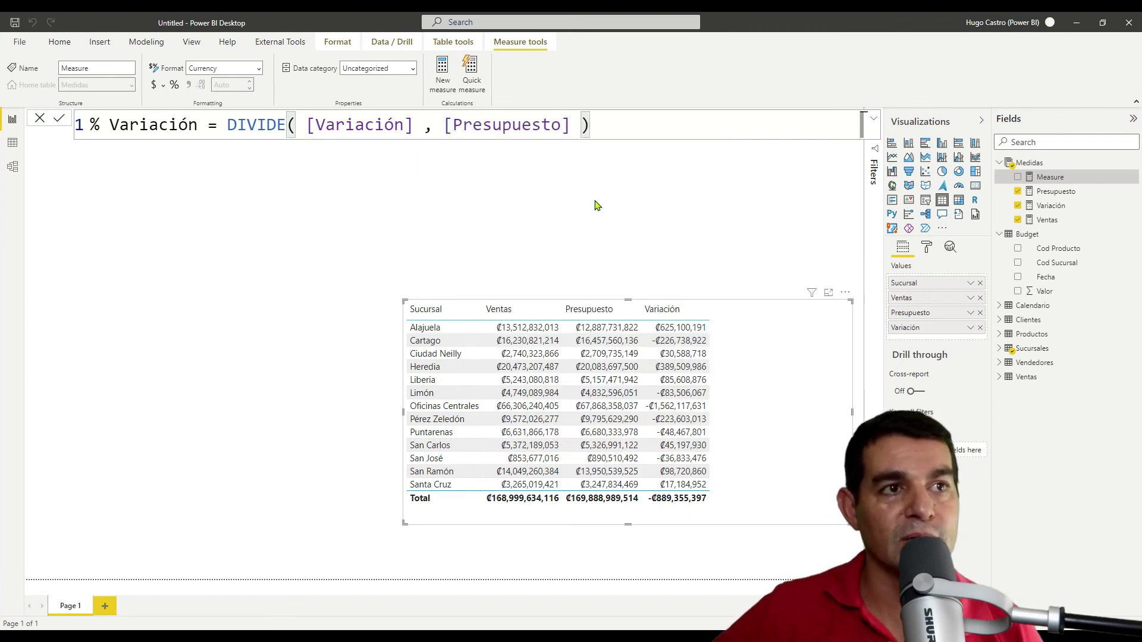
key("Return")
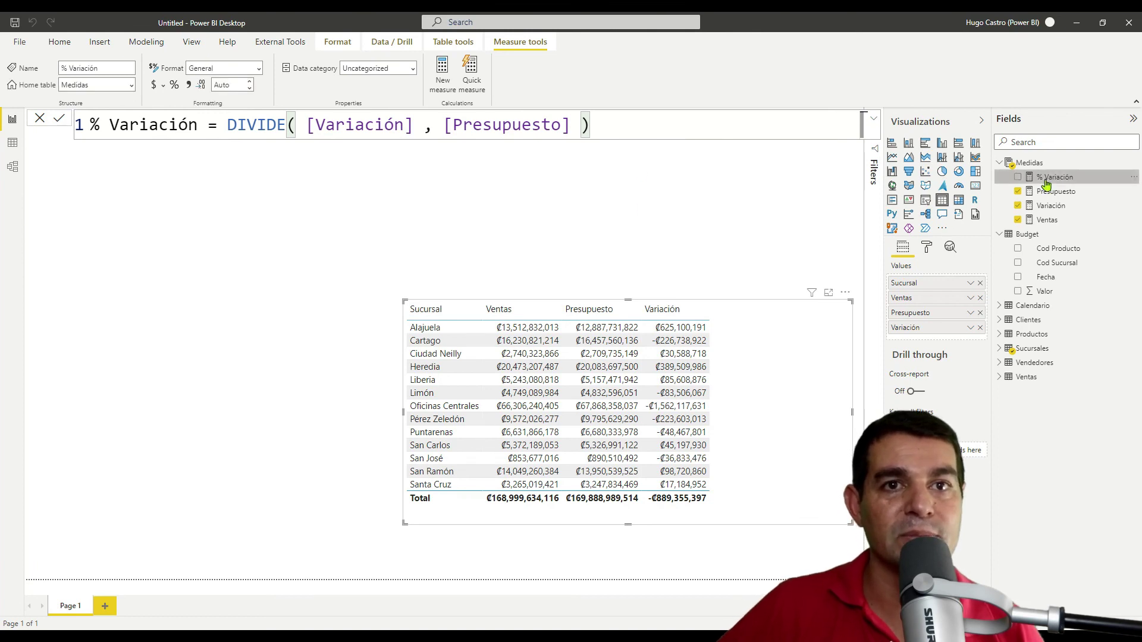
Step: Add the % Variación measure to the Sucursal table visual and format it as a percentage
left_click_drag(1039, 185, 798, 352)
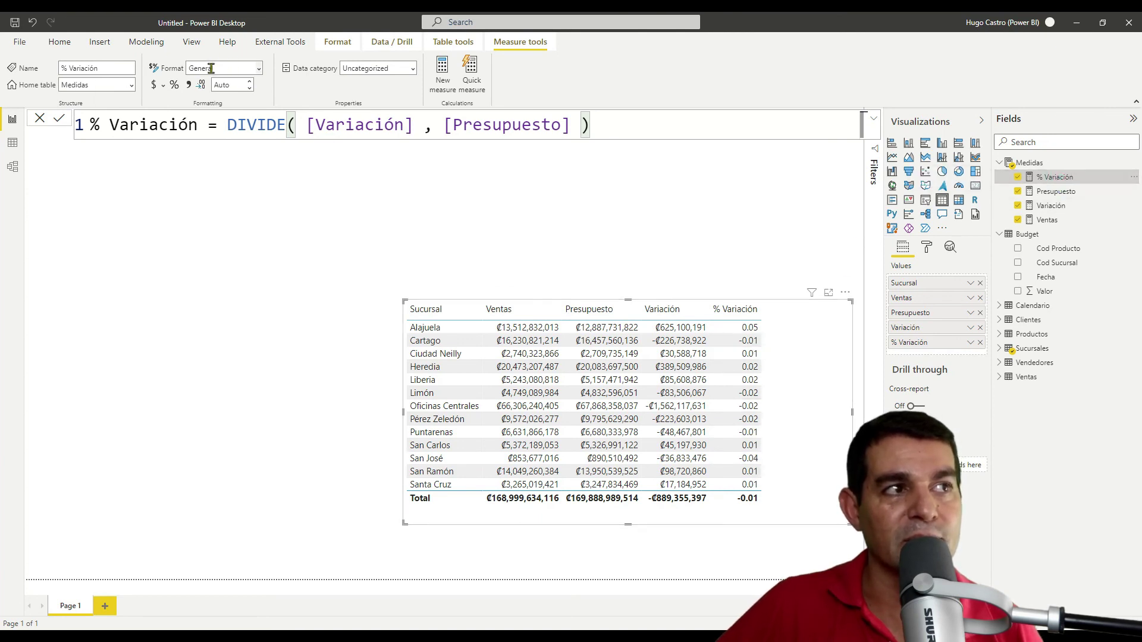
left_click(176, 87)
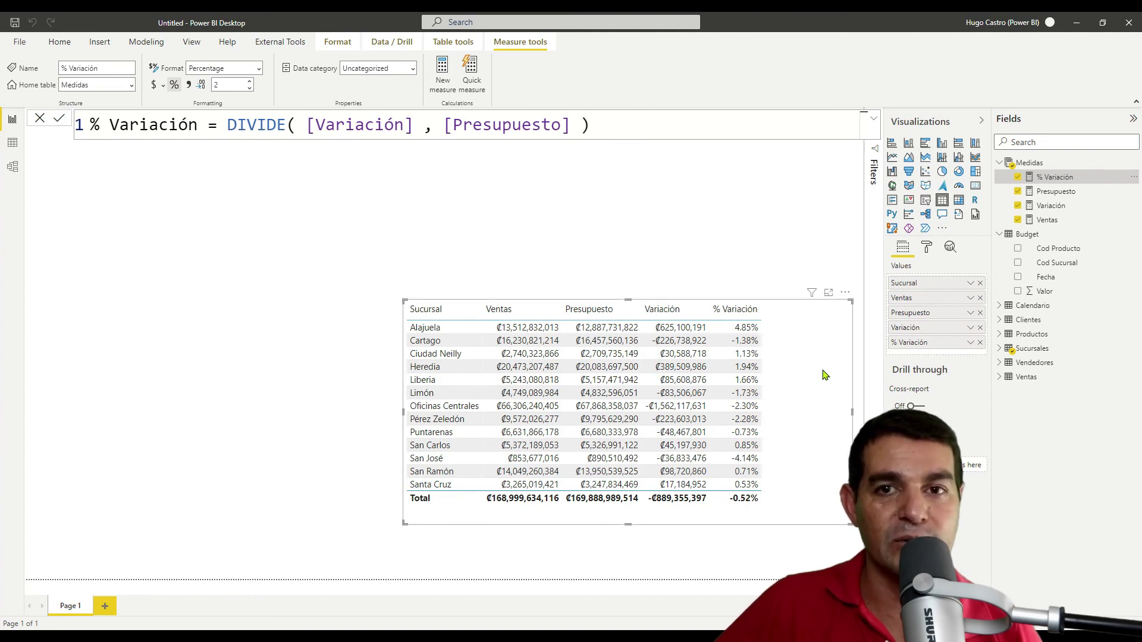
mouse_move(809, 302)
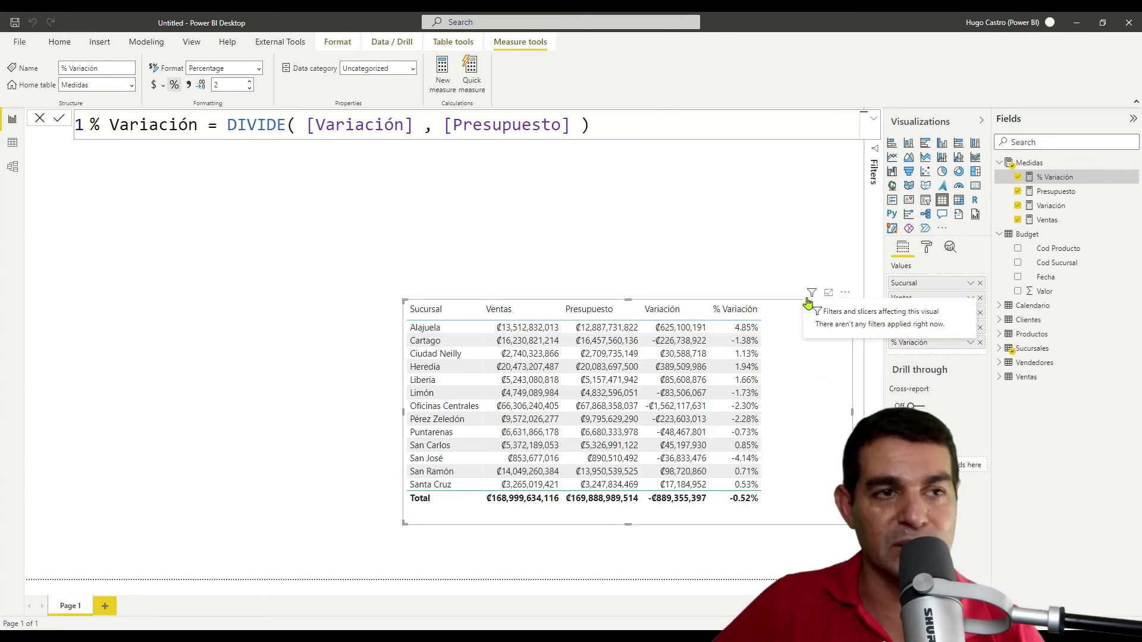